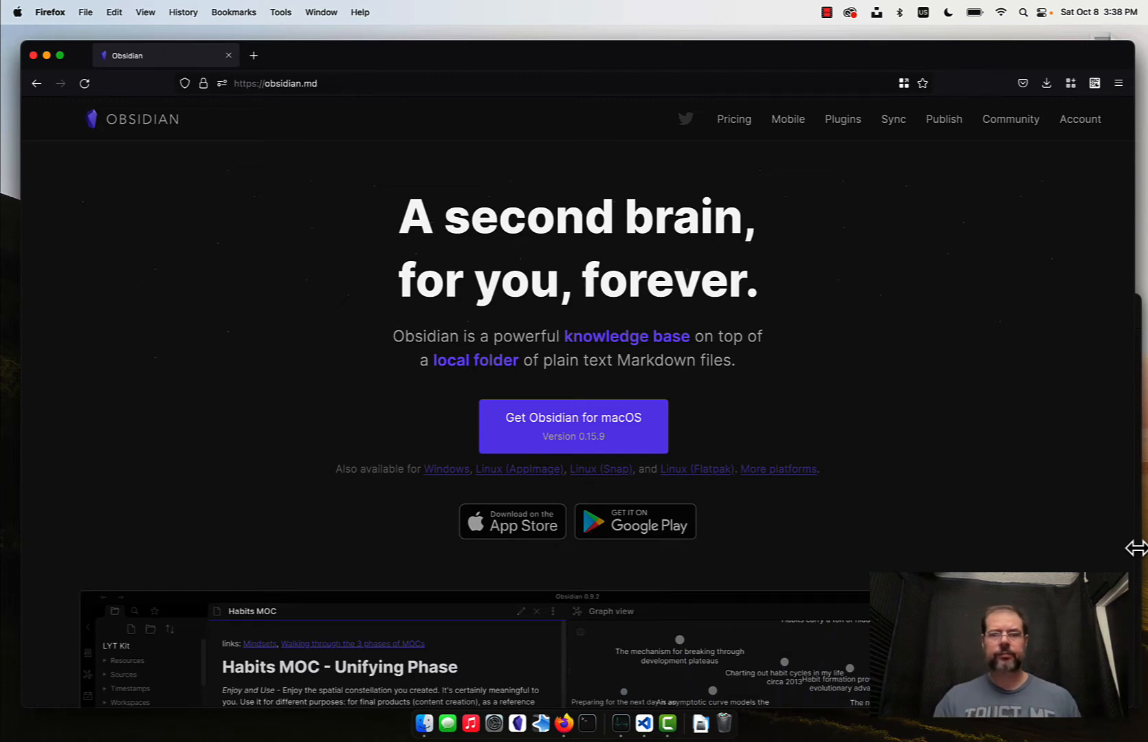
- Switch to an empty desktop, launch Obsidian, and bring up its vault manager in place of the TasksAndThings vault window
key(ctrl+Right)
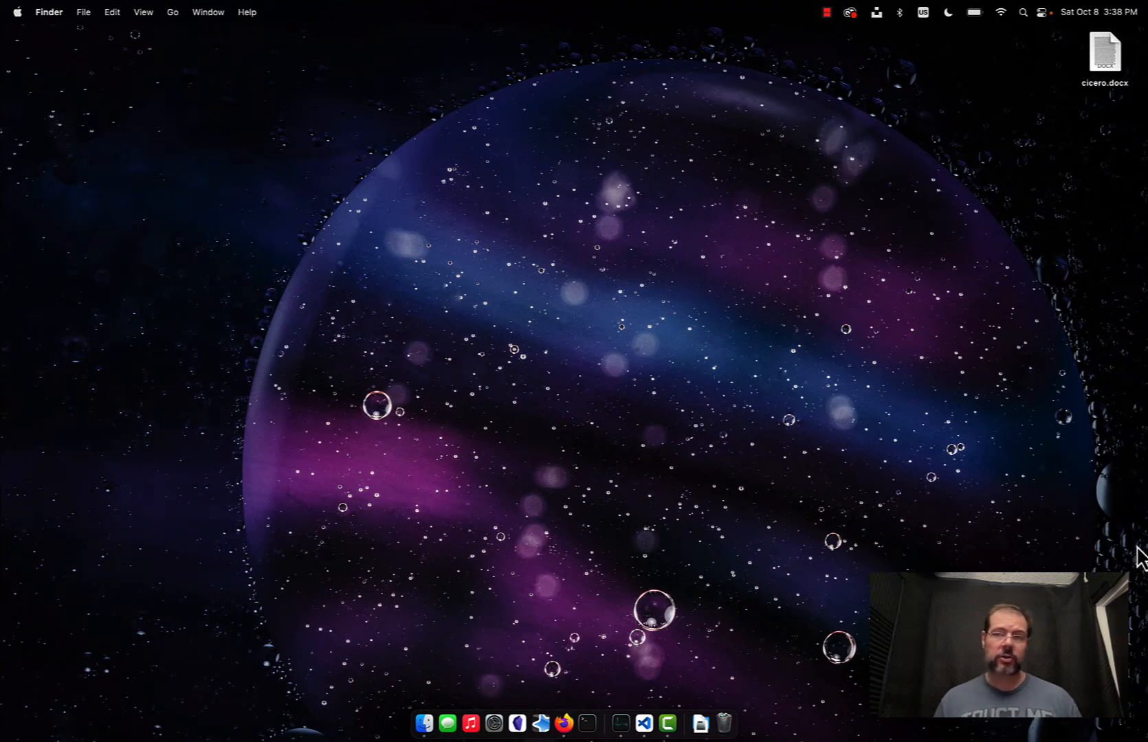
key(super+space)
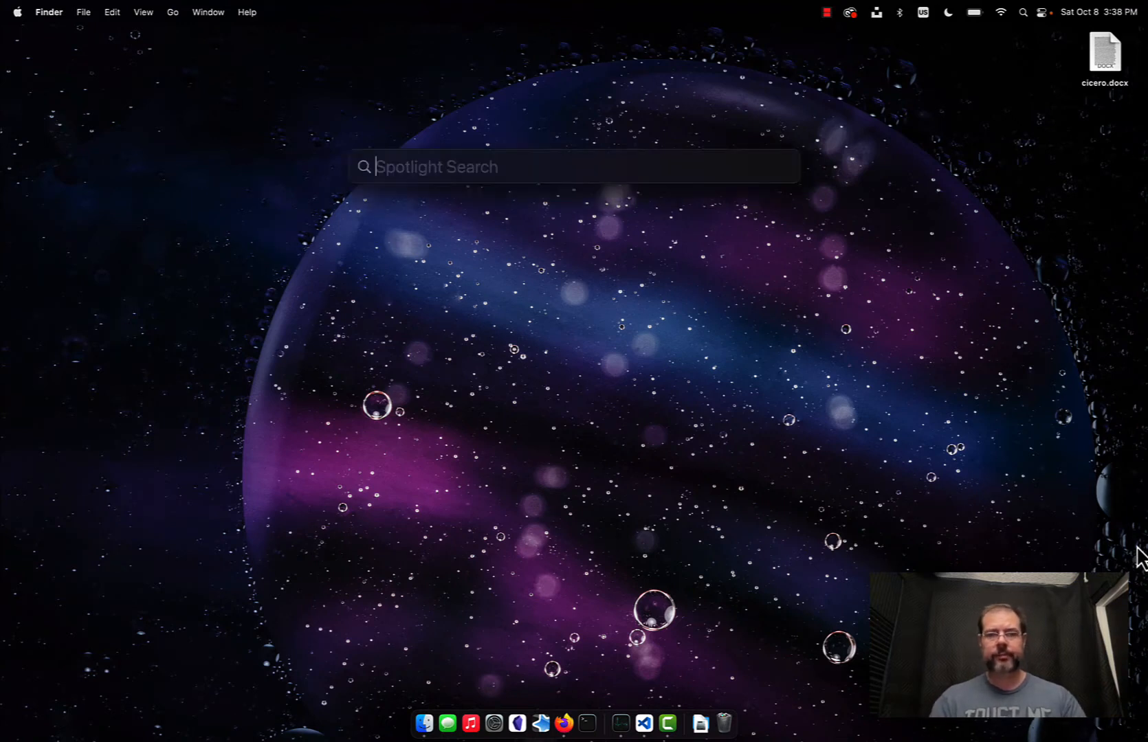
text(Obsi)
key(Return)
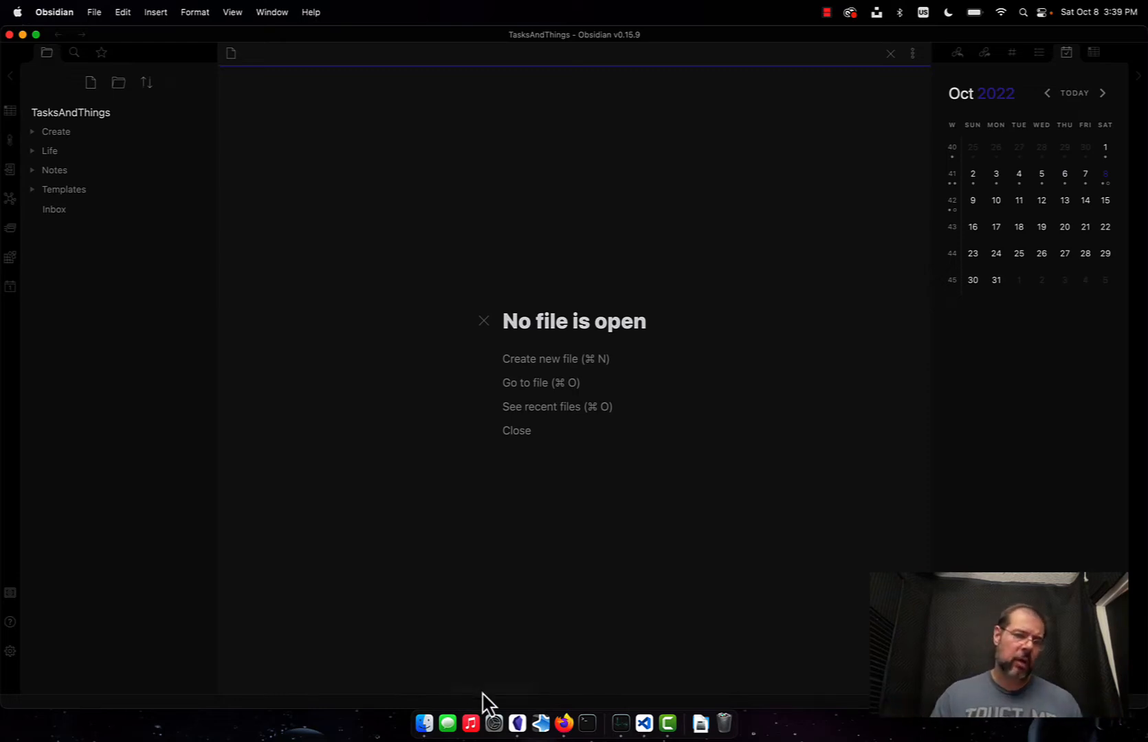
click(13, 602)
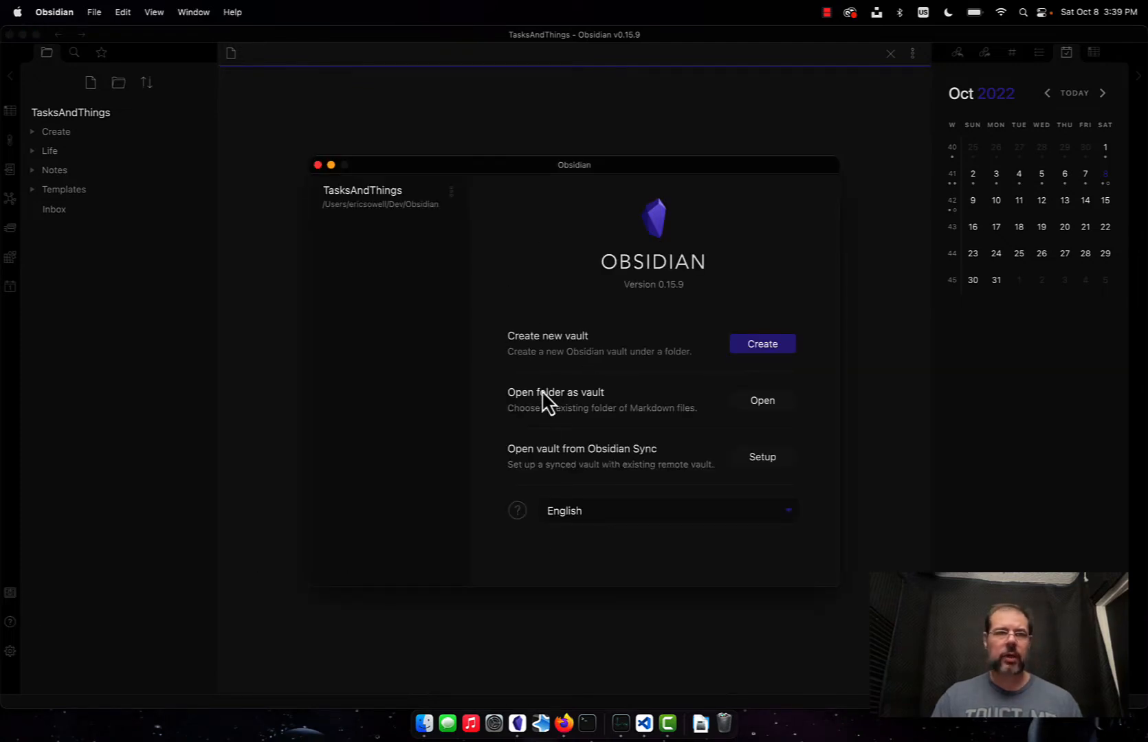
click(9, 34)
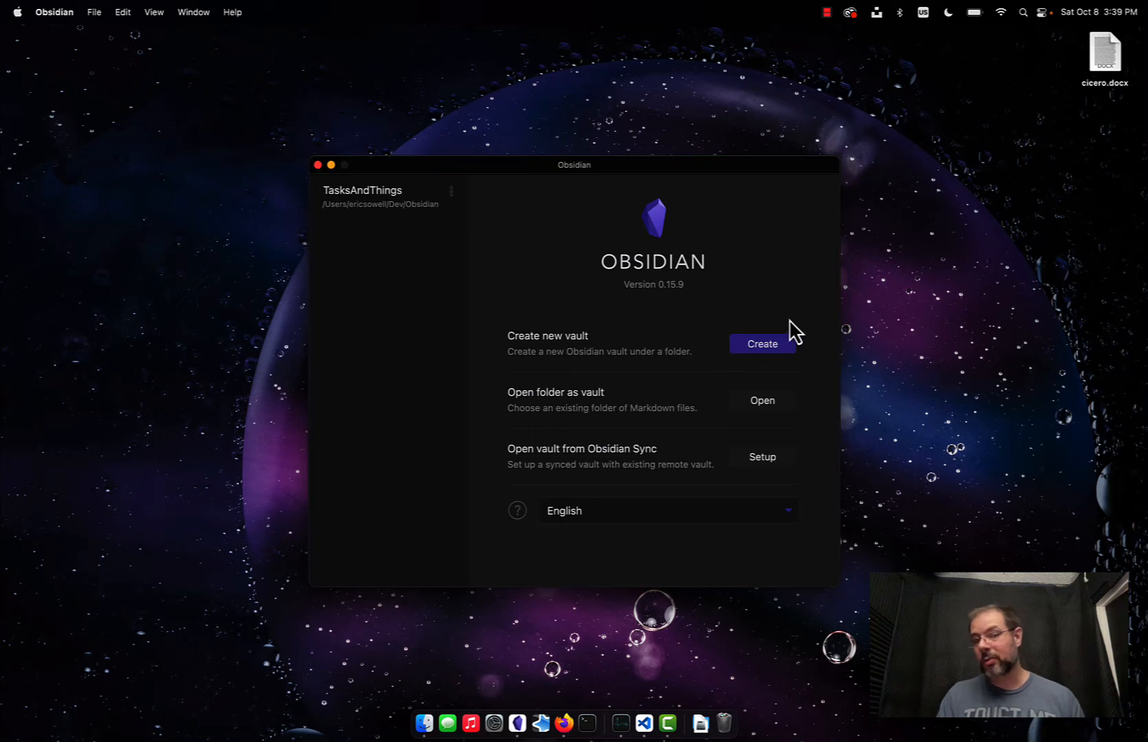
- Start creating a new vault and name it StudyThings
click(765, 344)
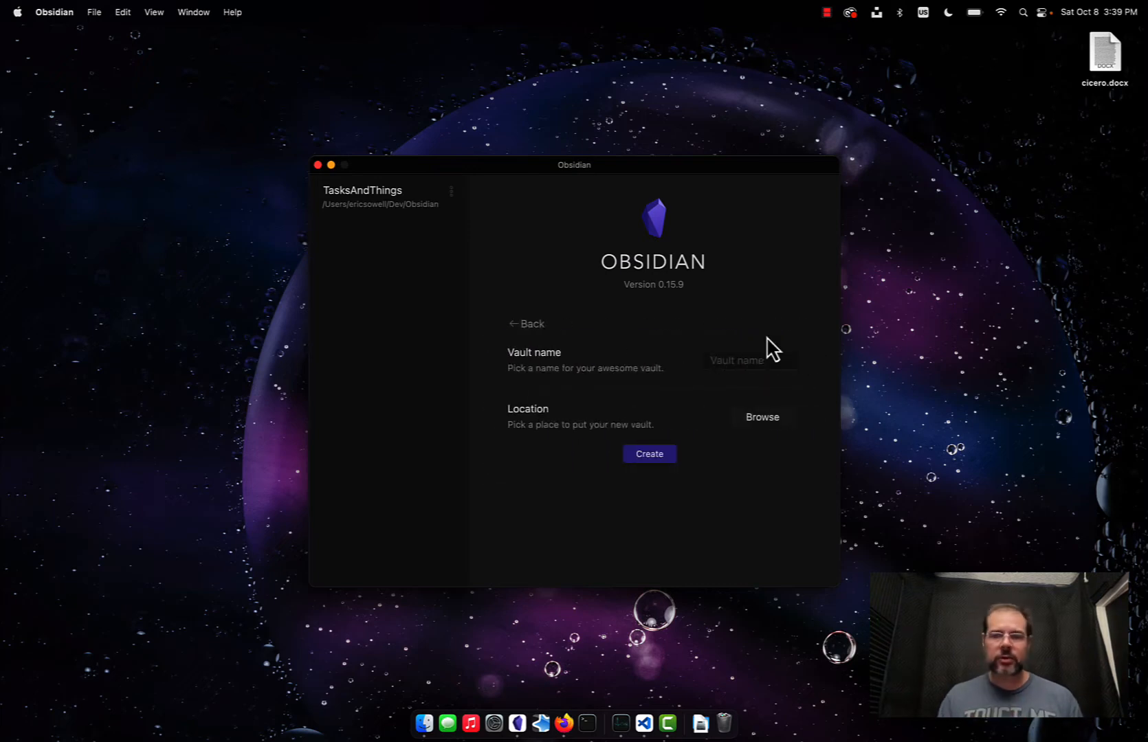
click(758, 363)
text(Stu)
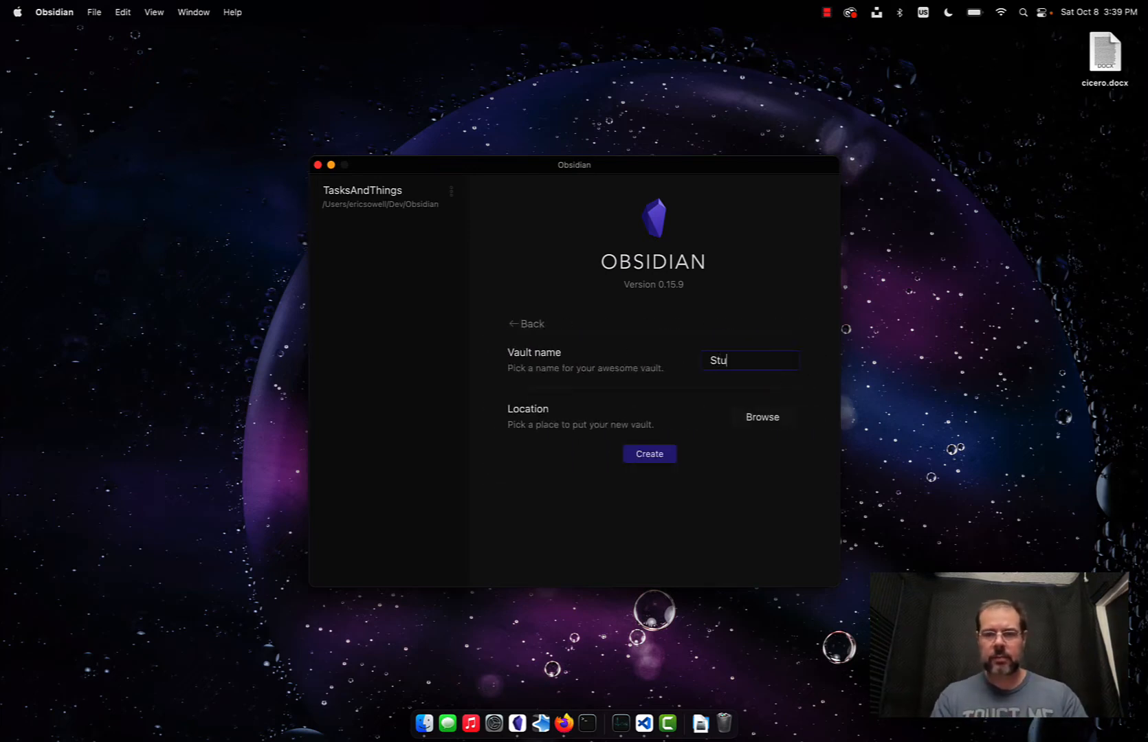
text(dyThing)
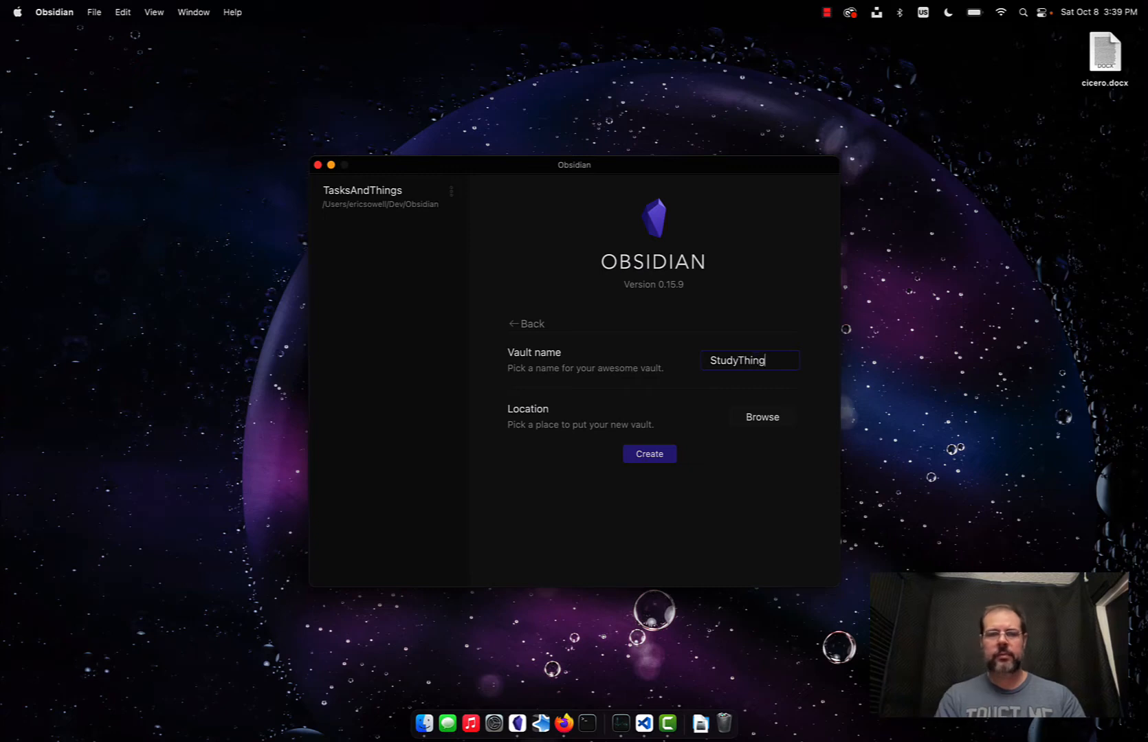
text(s)
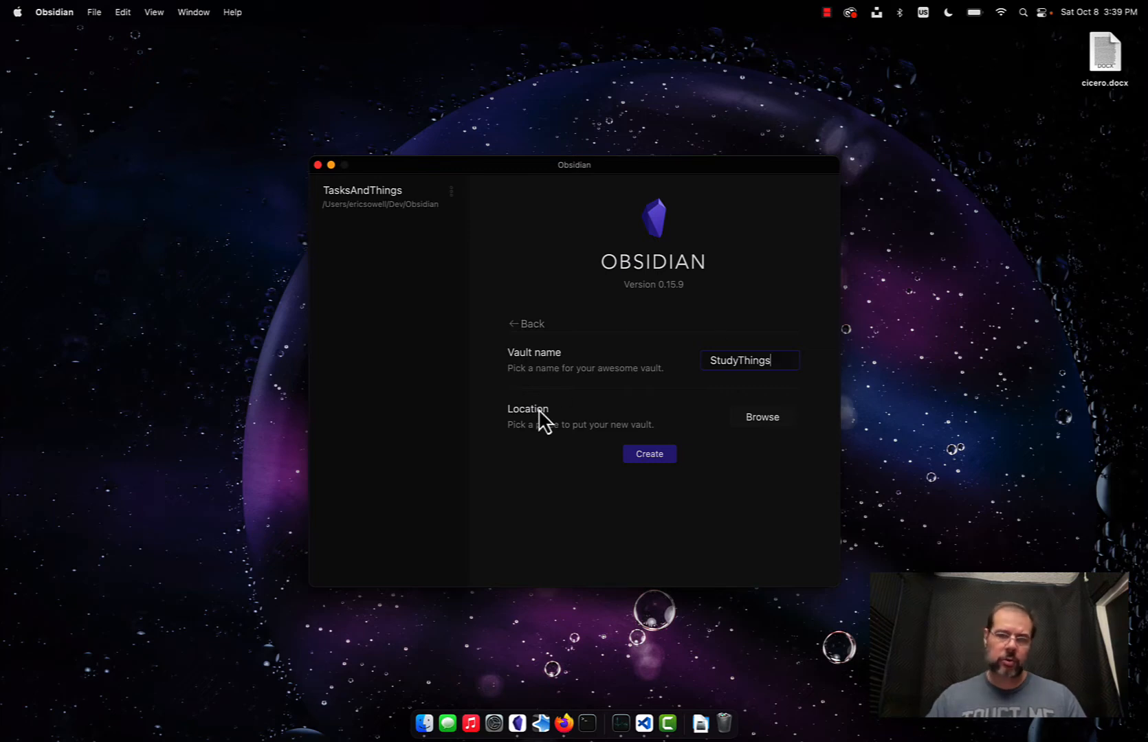
- Create the vault inside a new OneDrive folder named "Study Things in Obsidian"
click(759, 420)
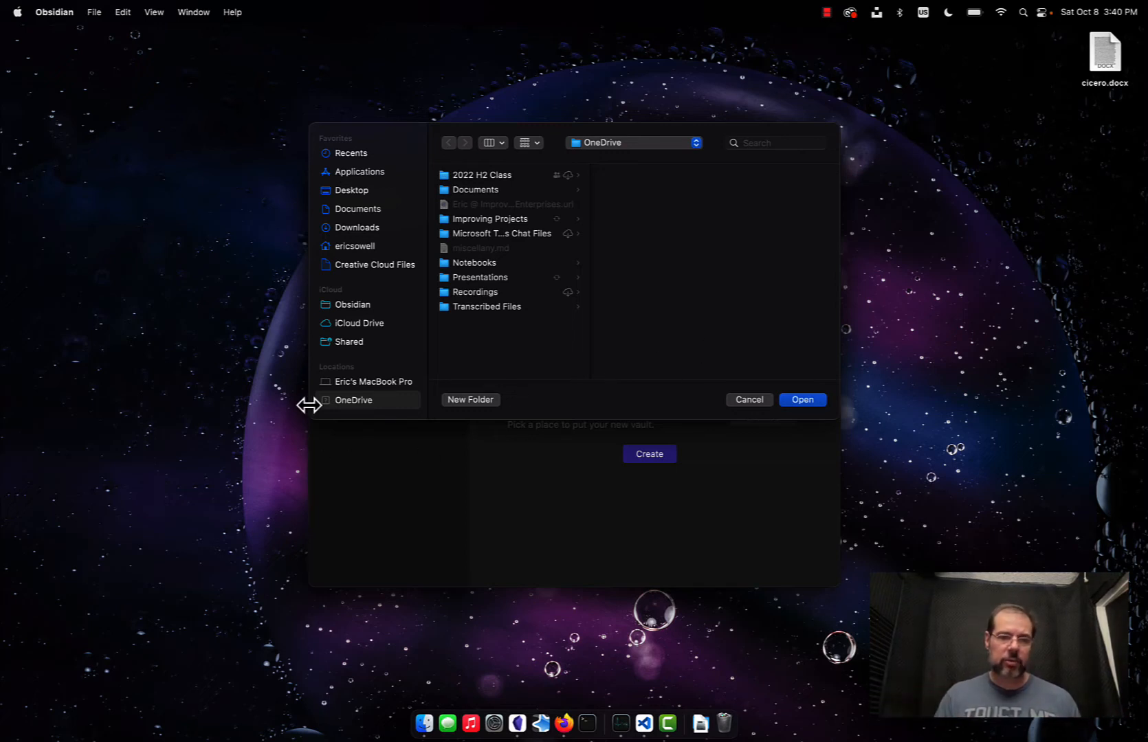
click(479, 402)
text(Stu)
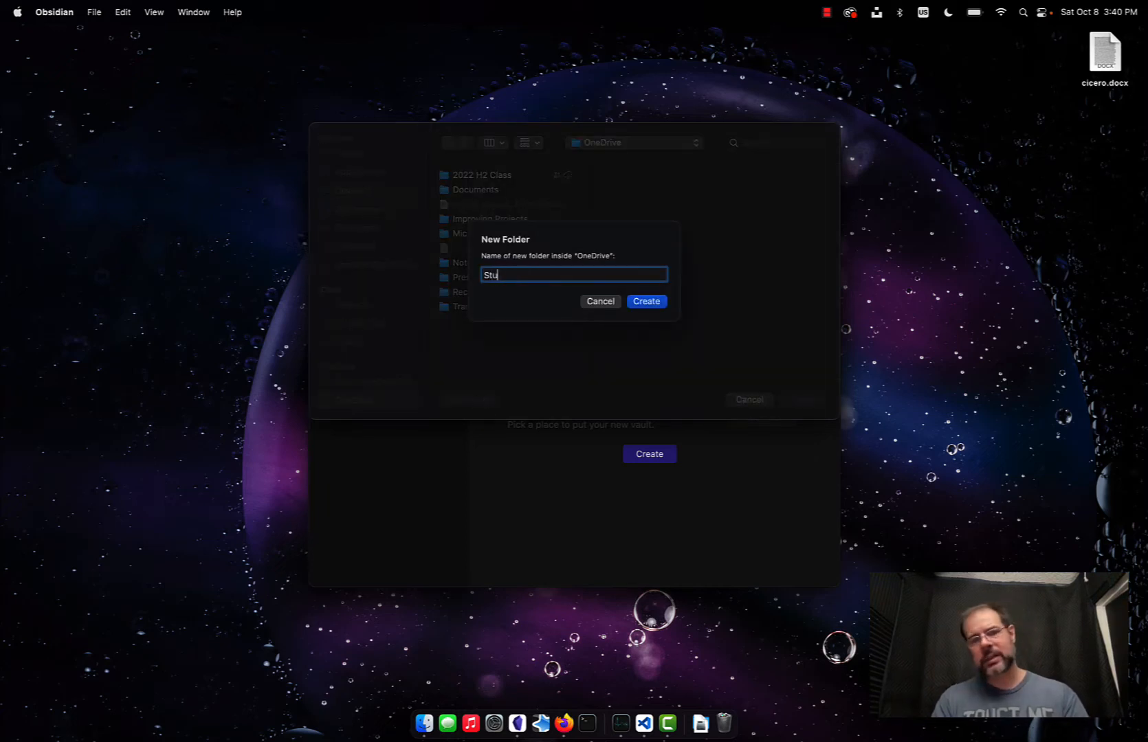
text(dy Things in )
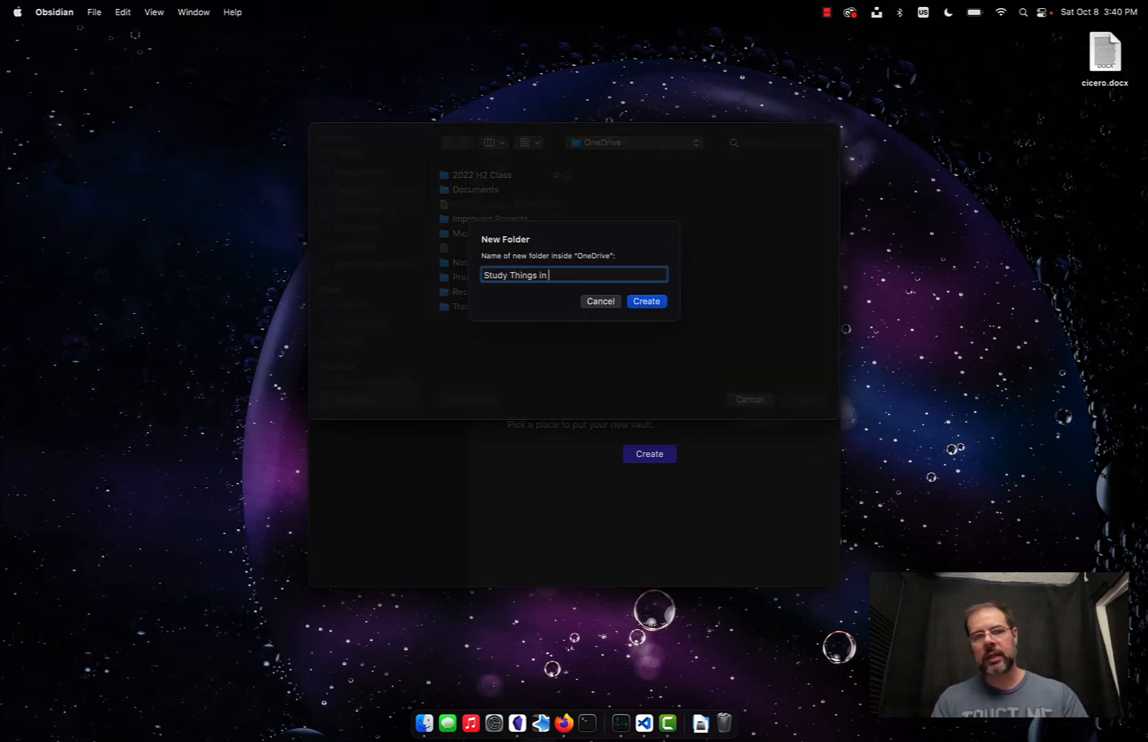
text(Obsidian)
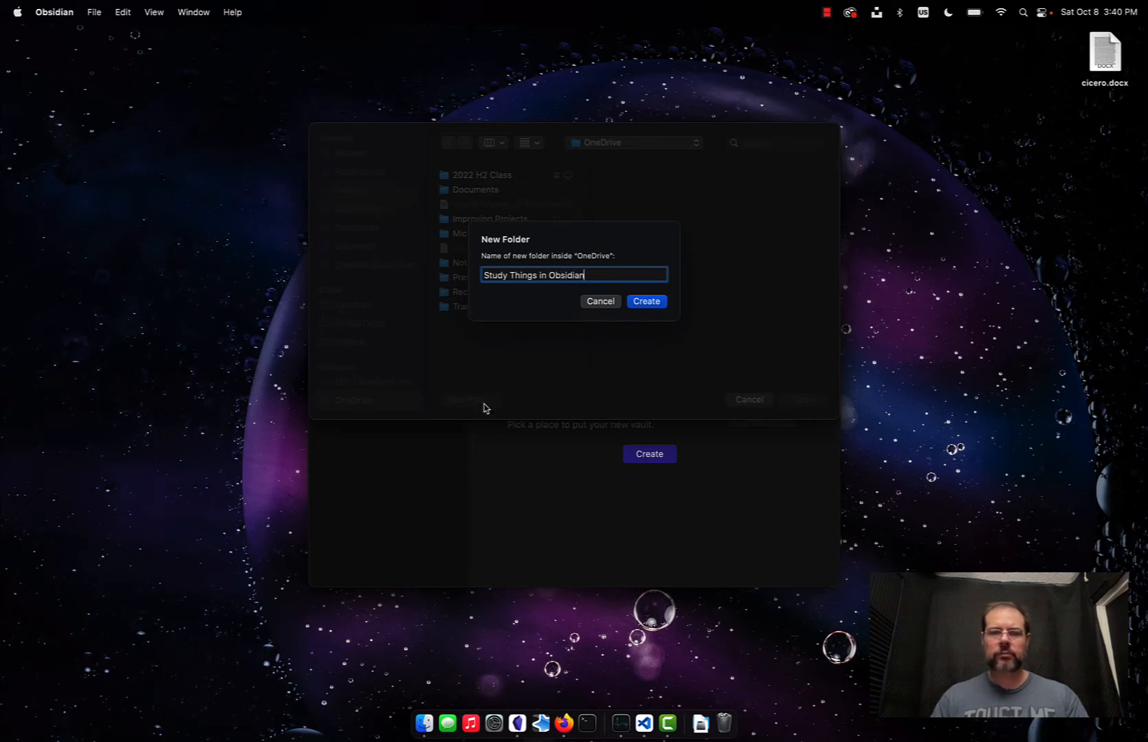
click(639, 303)
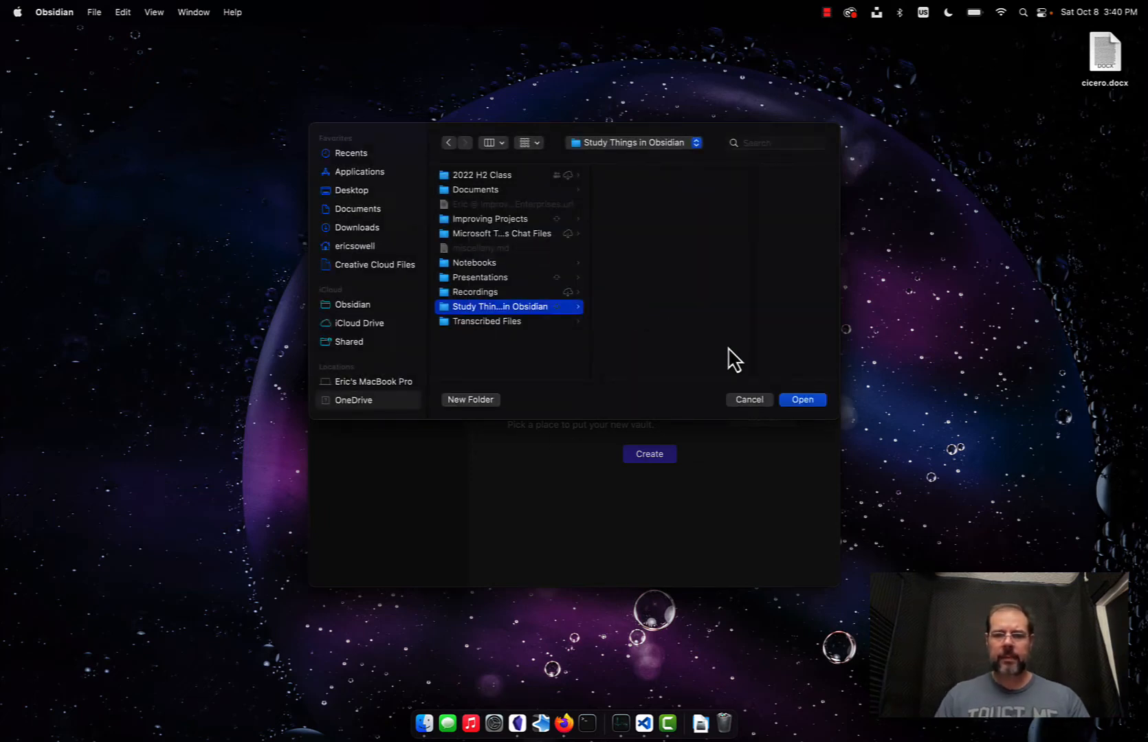
click(798, 401)
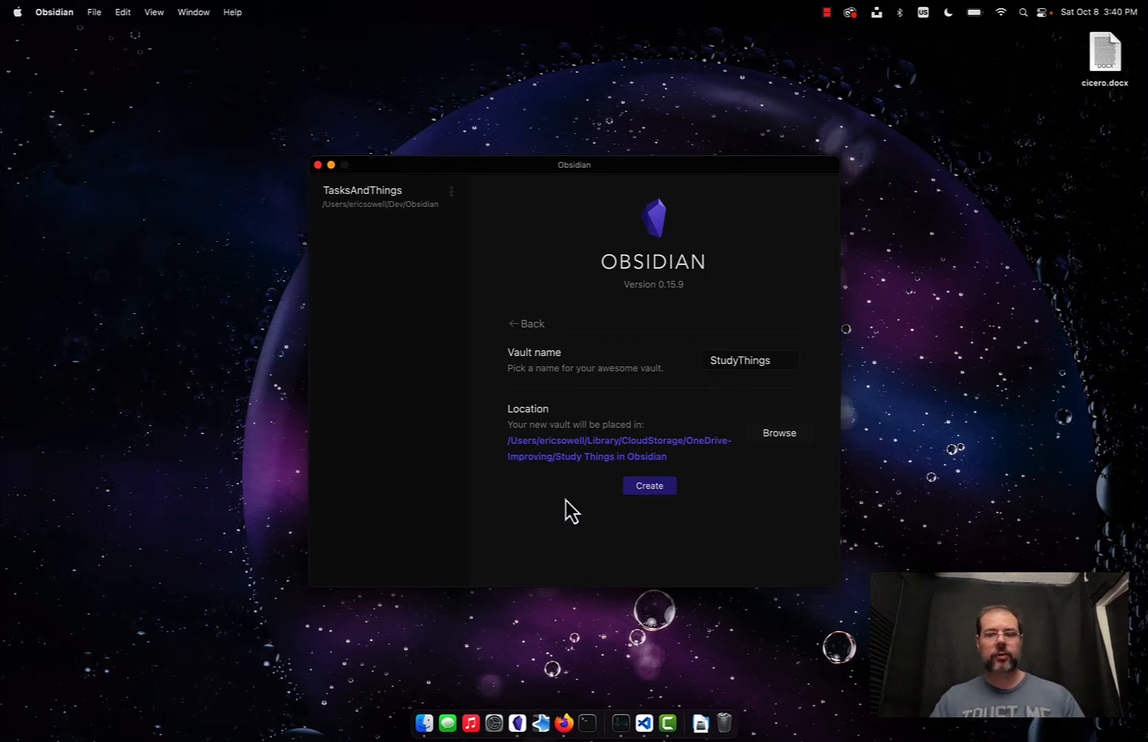
click(649, 490)
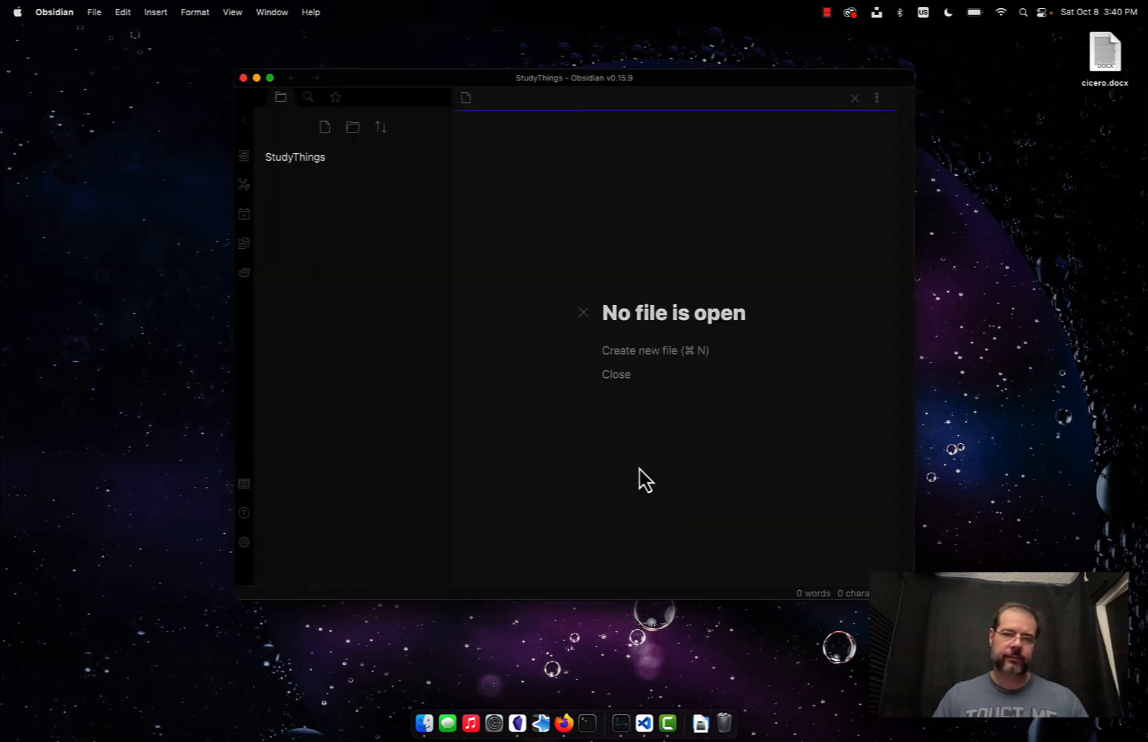
- Enlarge the StudyThings vault window to fill the screen, and briefly expand and collapse the backlinks sidebar
double_click(485, 95)
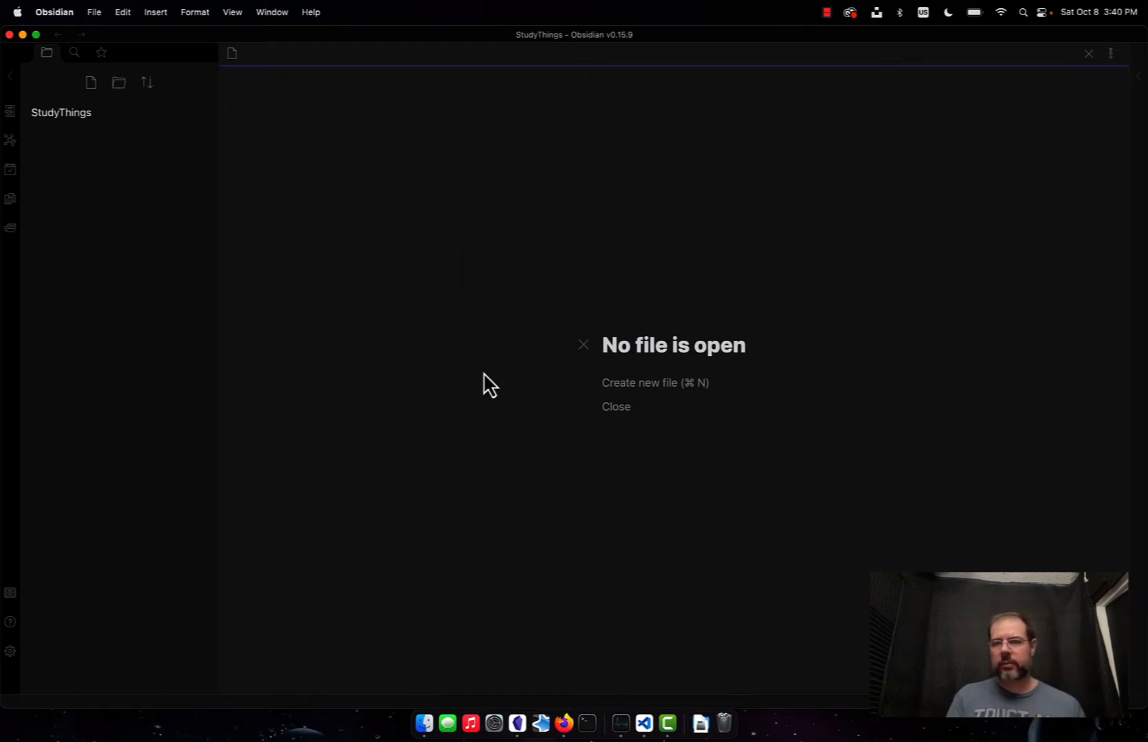
click(1135, 84)
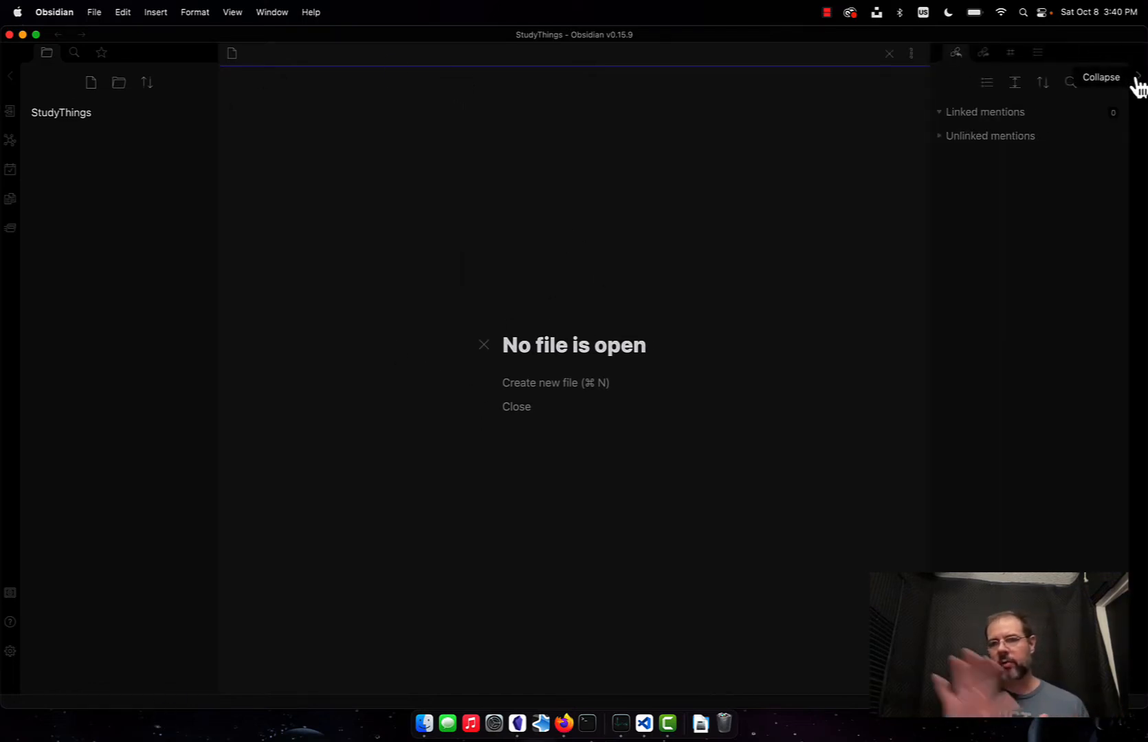
click(1135, 84)
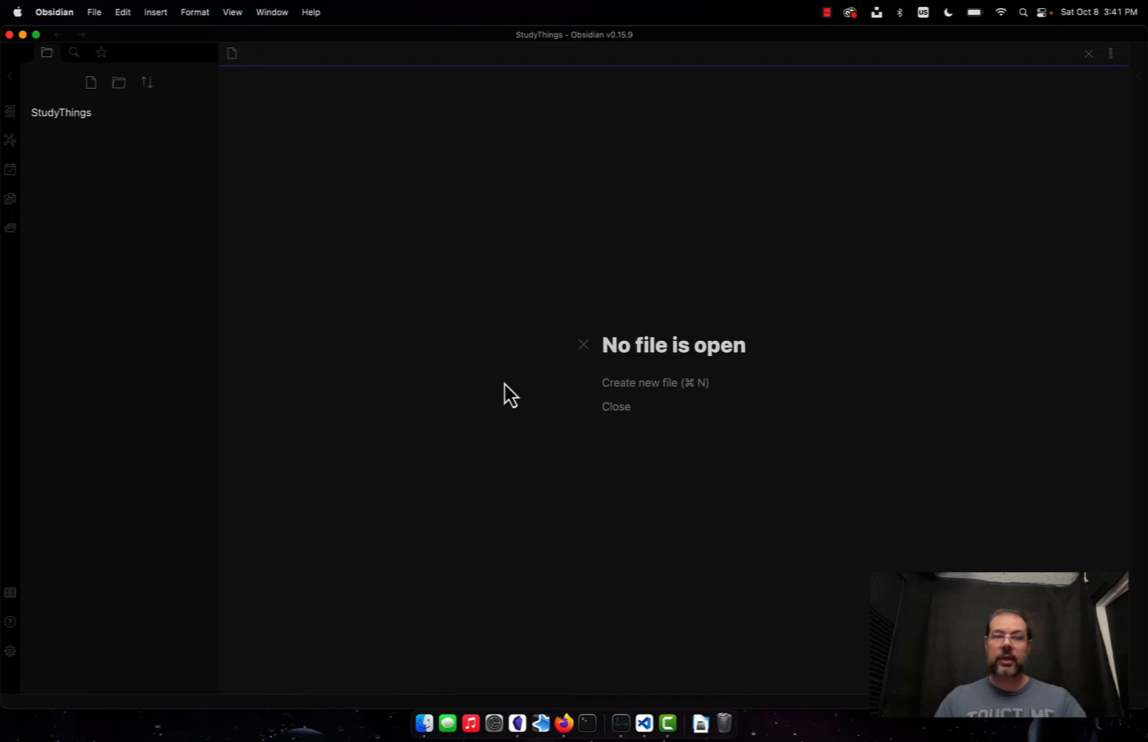
- Create a folder named Presentations at the root of the StudyThings vault
click(118, 92)
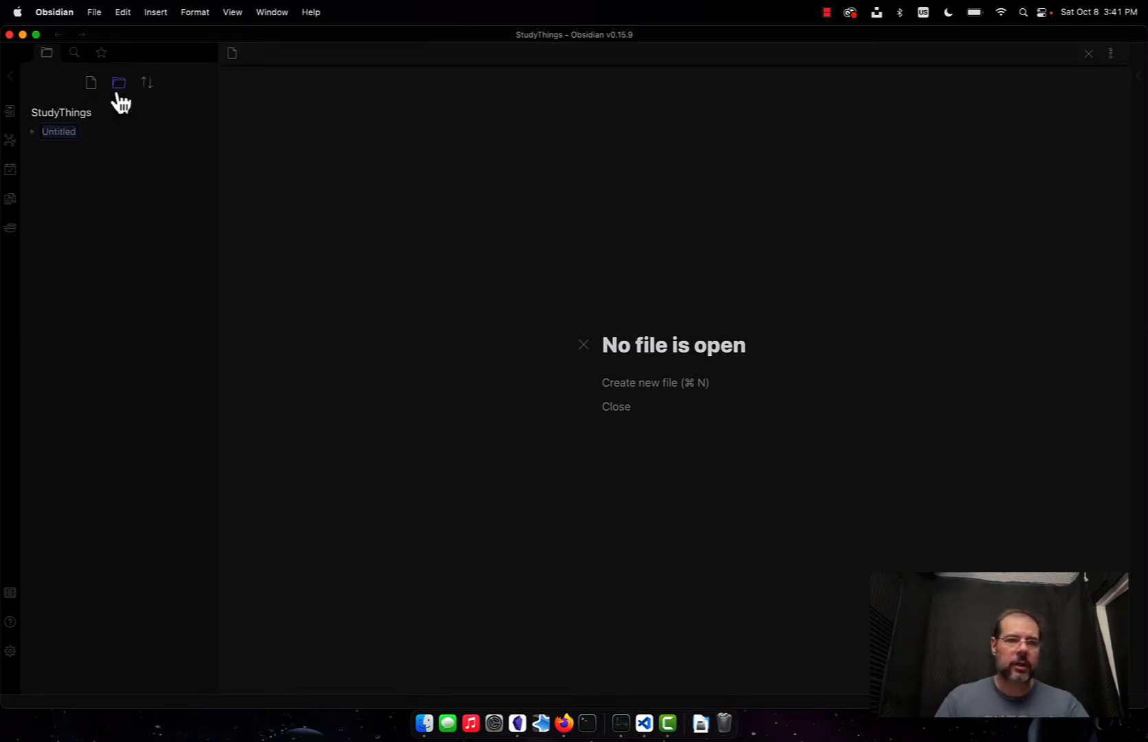
text(Presen)
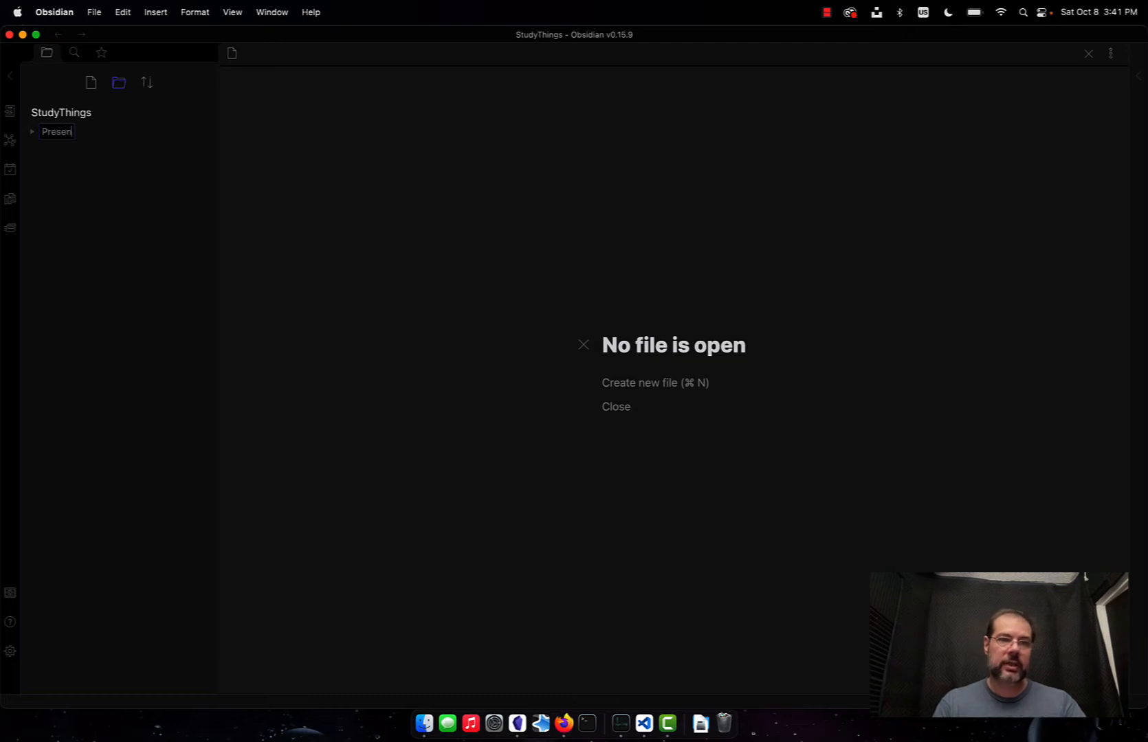
text(tations)
key(Return)
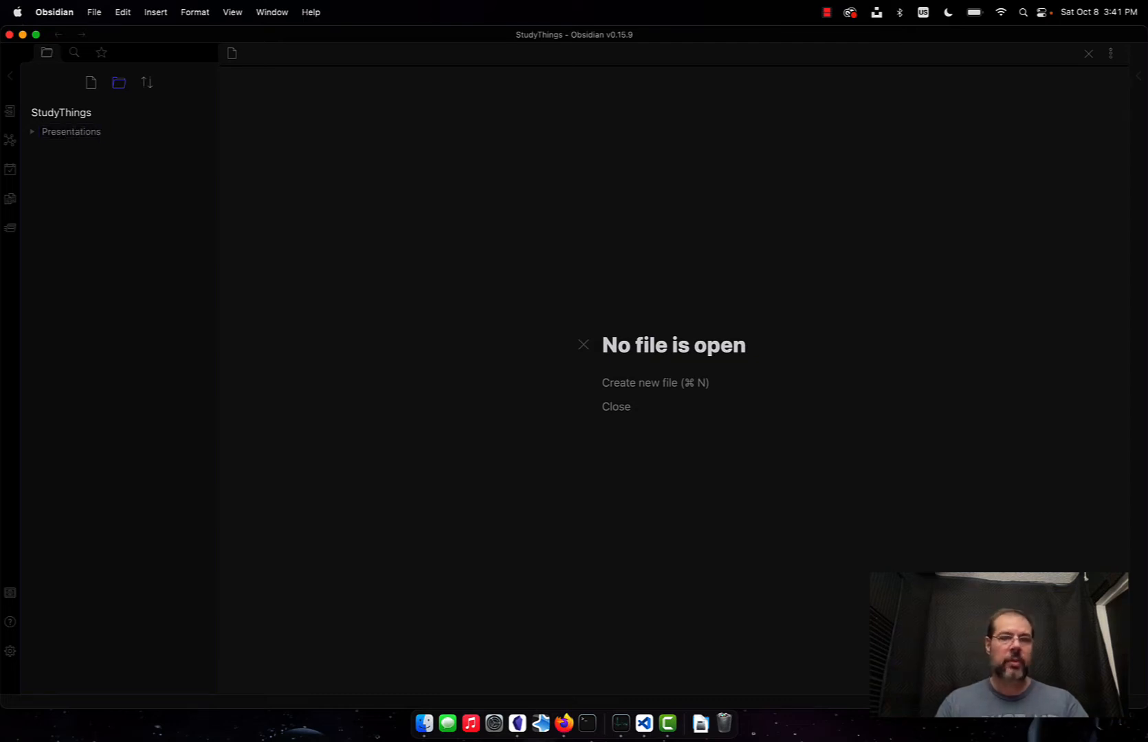
- Expand the Presentations folder and create a note in it titled "Intro to Obsidian"
click(33, 135)
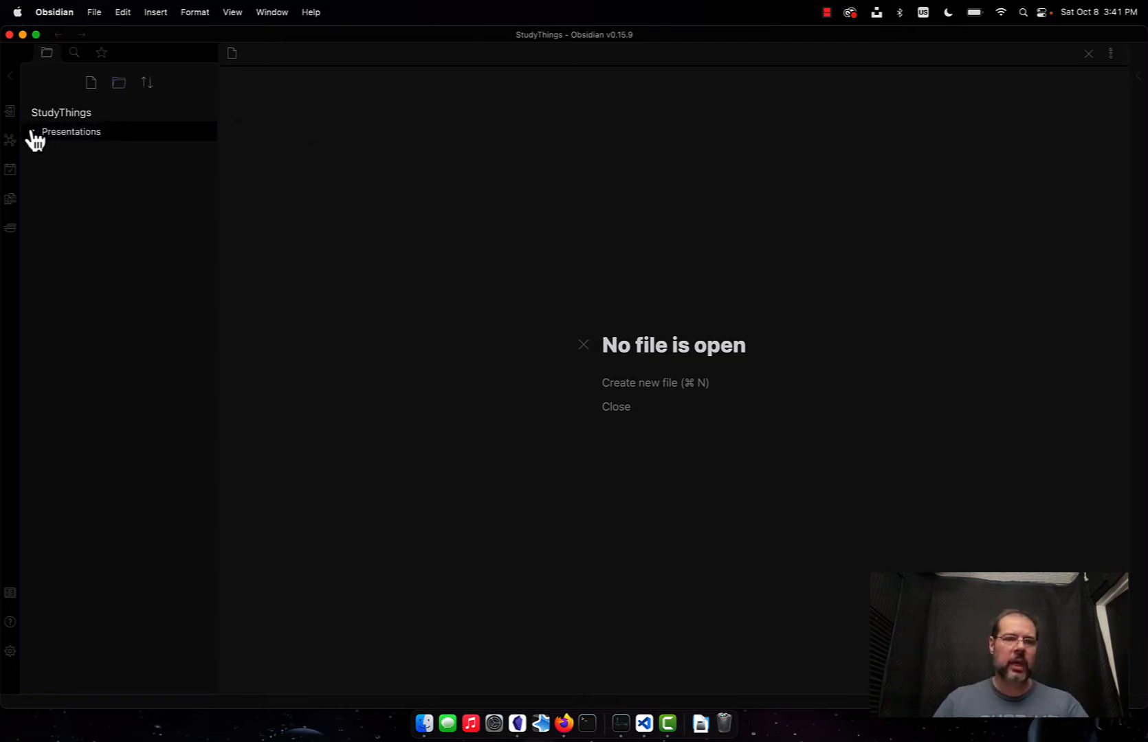
right_click(72, 147)
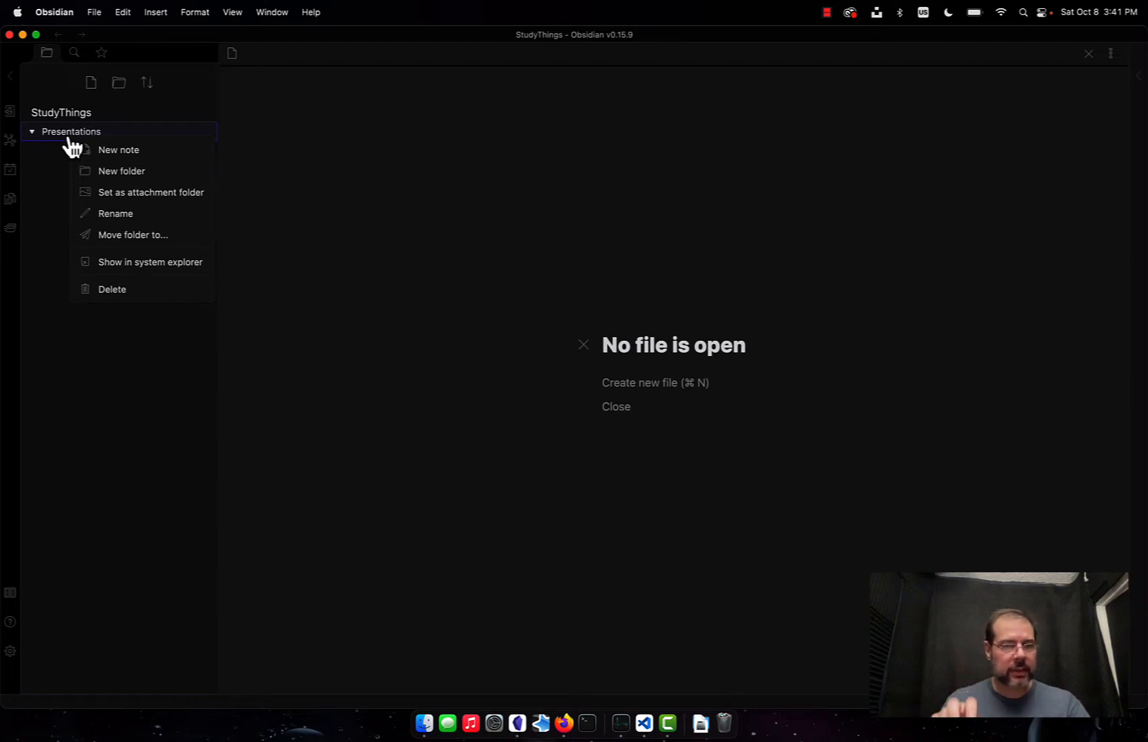
click(124, 152)
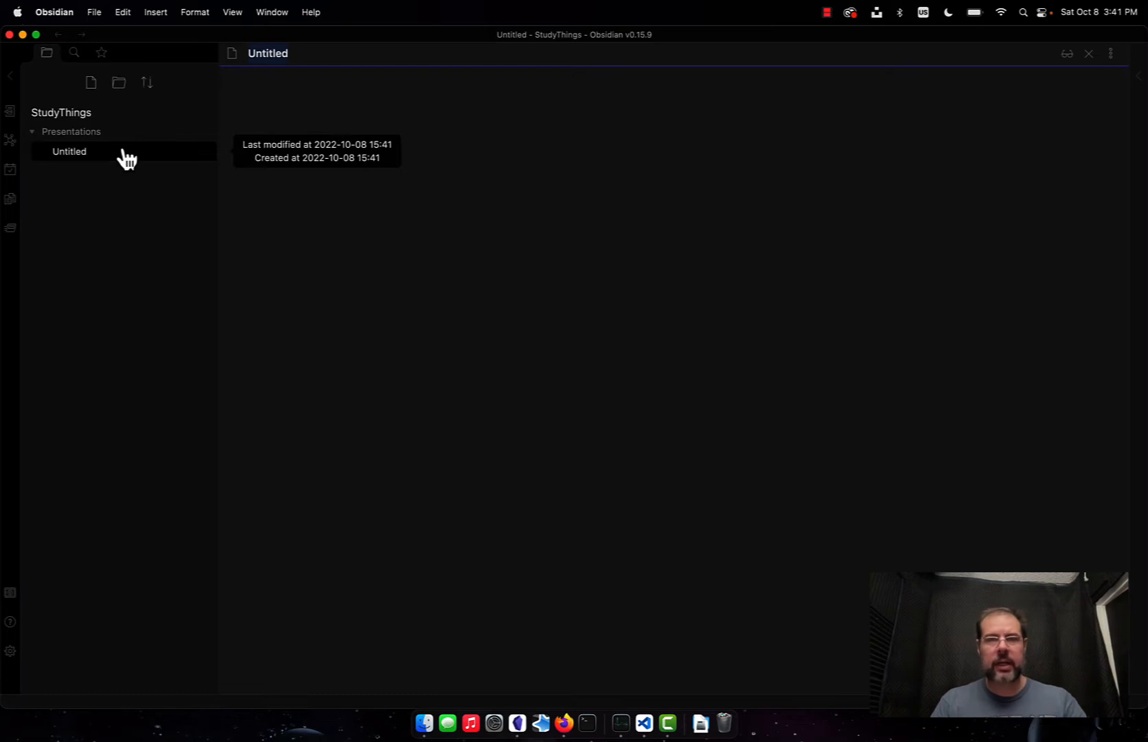
text(Intro)
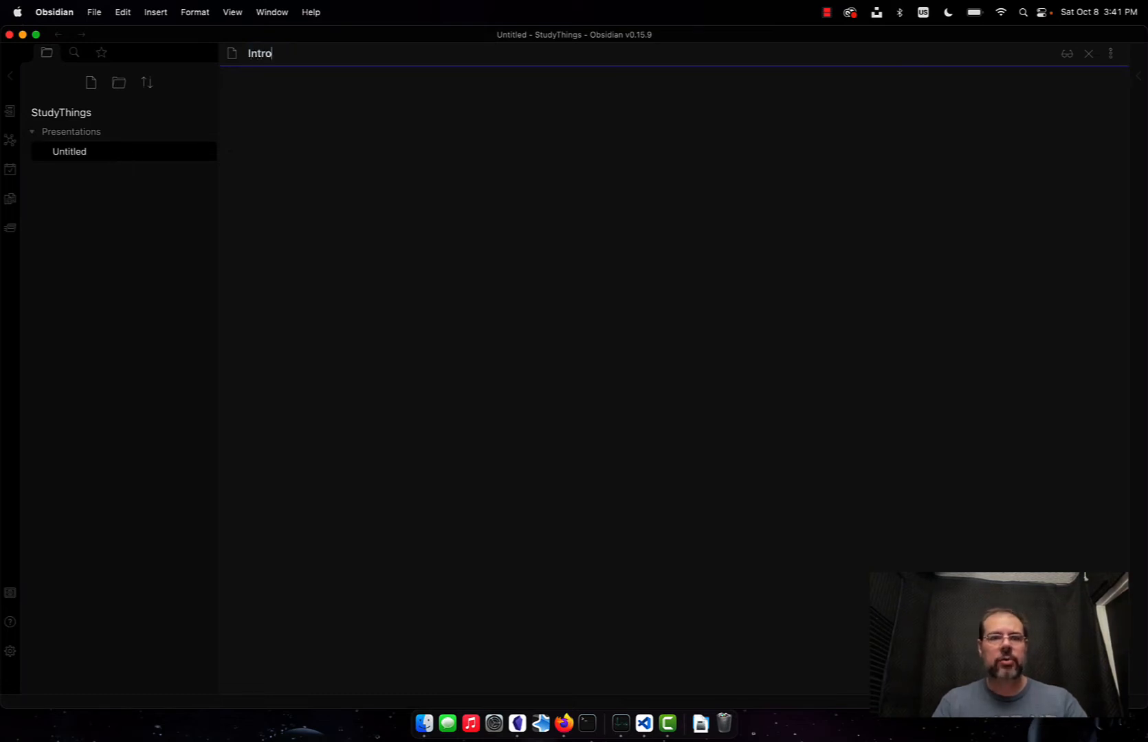
text( to Obsidian)
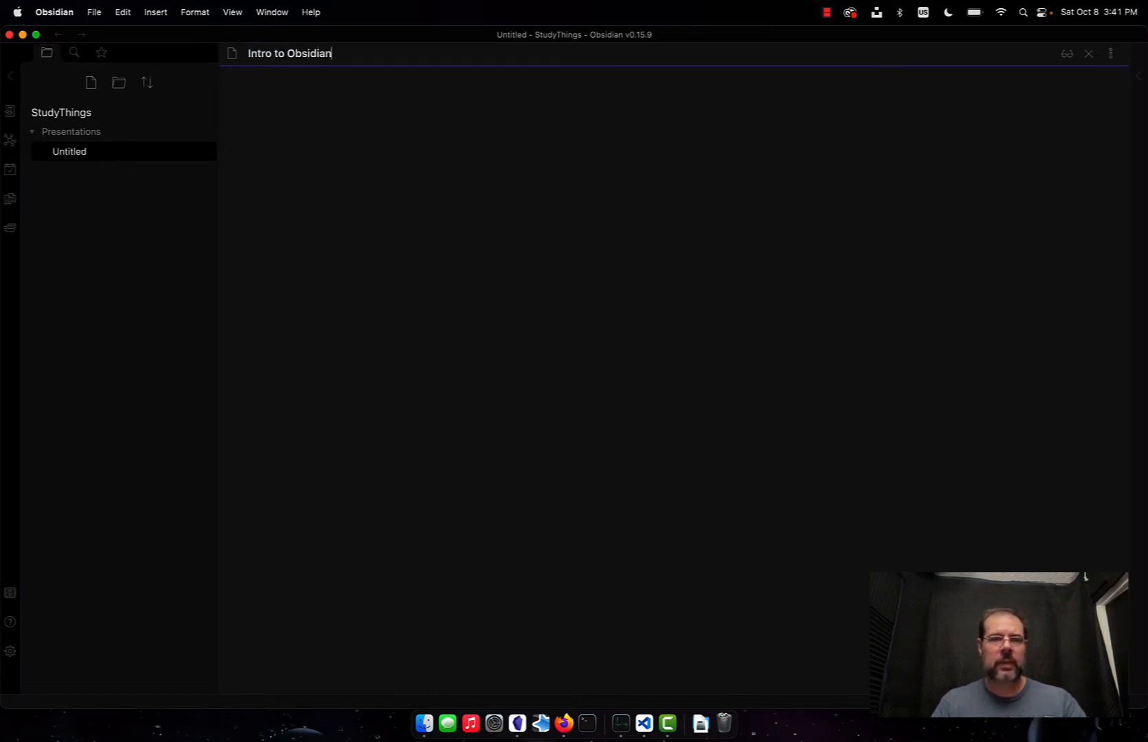
key(Return)
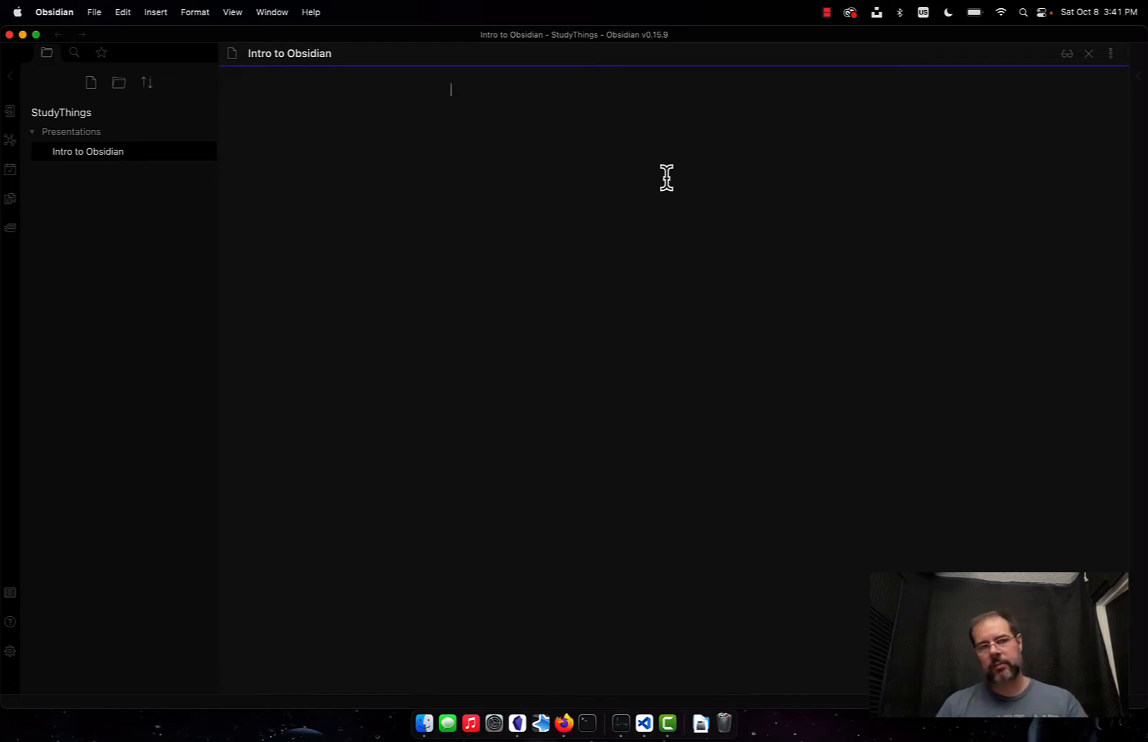
- Show the backlinks sidebar and write a bulleted list in the note with "Talk a lot as an intro" and "Go to the website"
click(1131, 88)
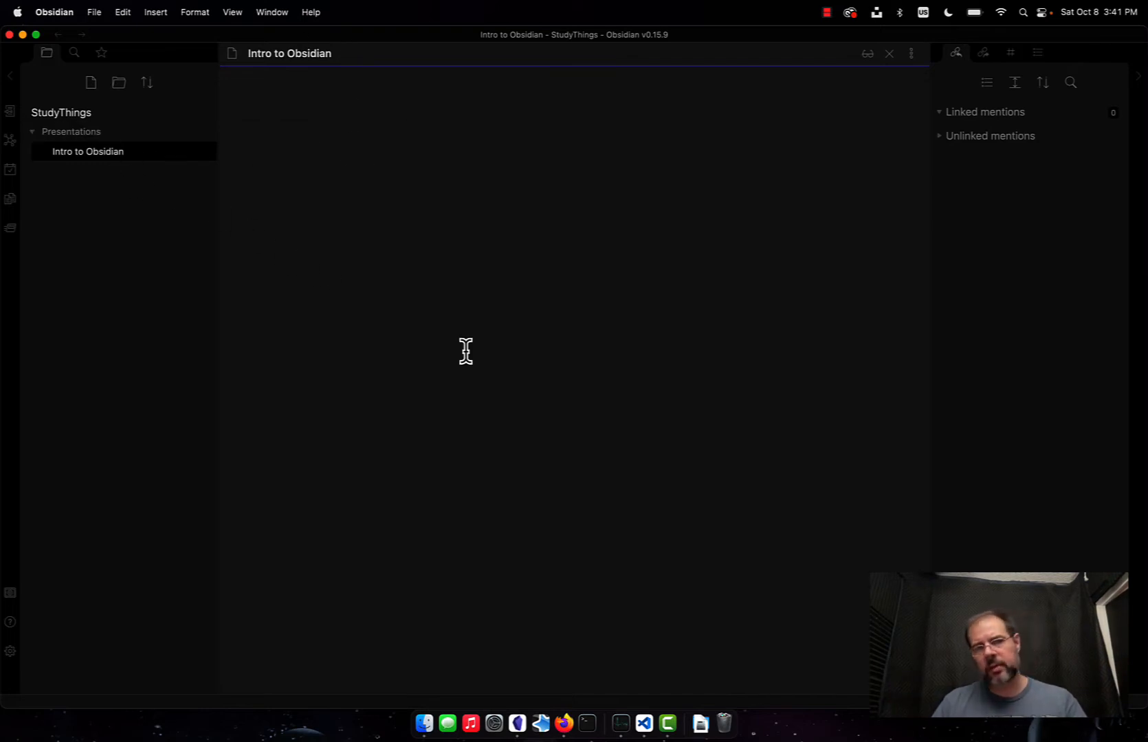
click(511, 313)
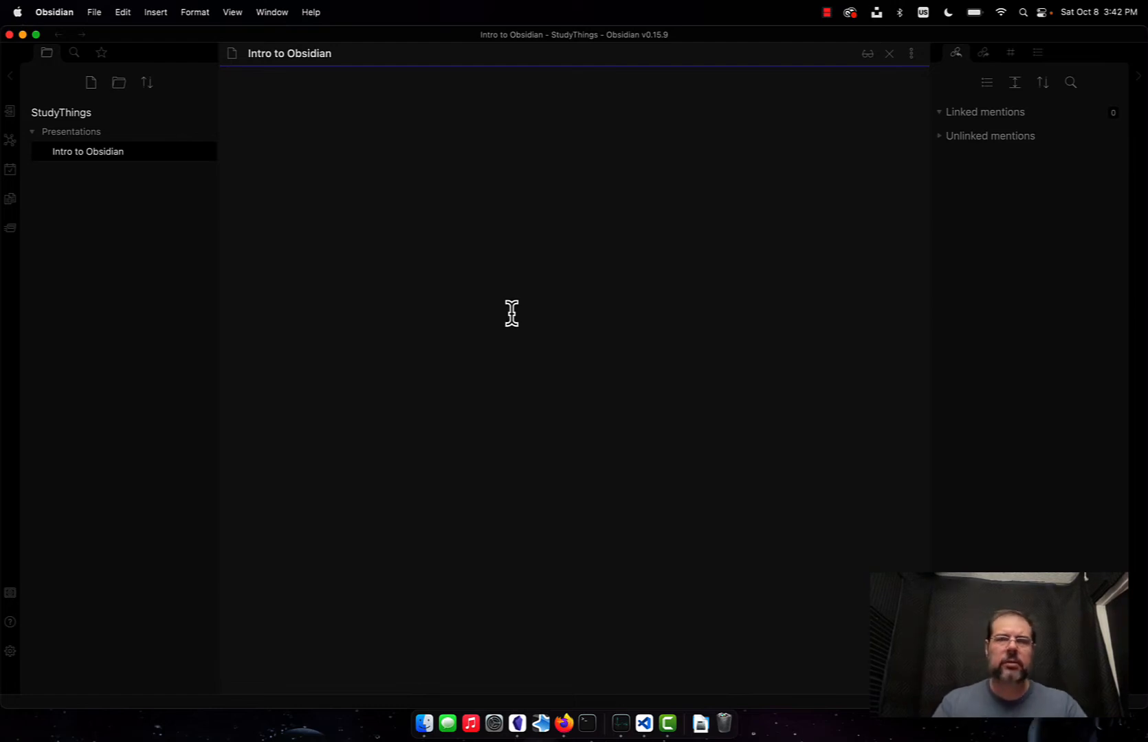
text(- )
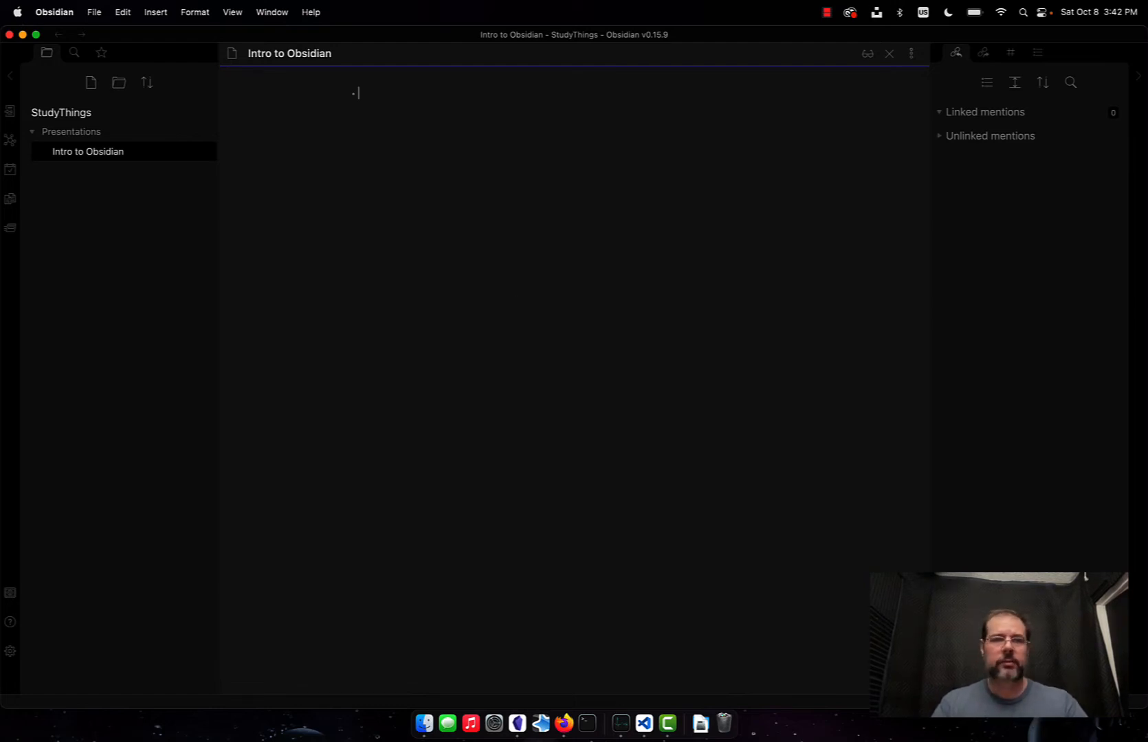
text(Talk a l)
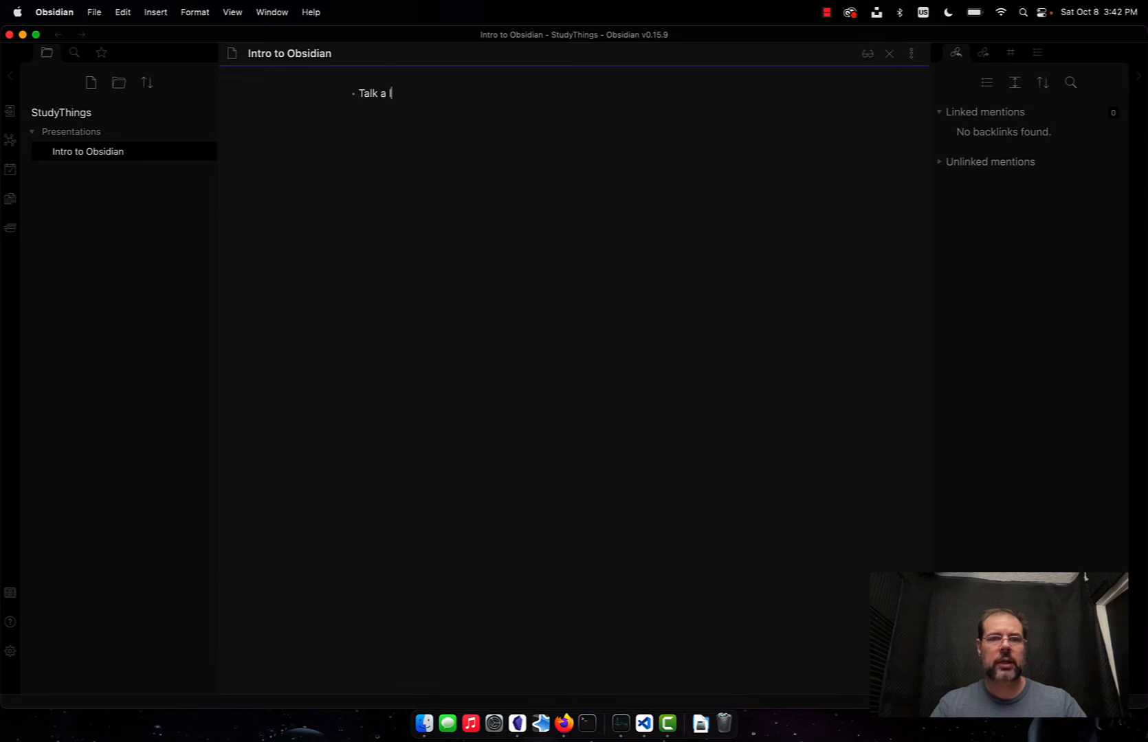
text(ot as an intro)
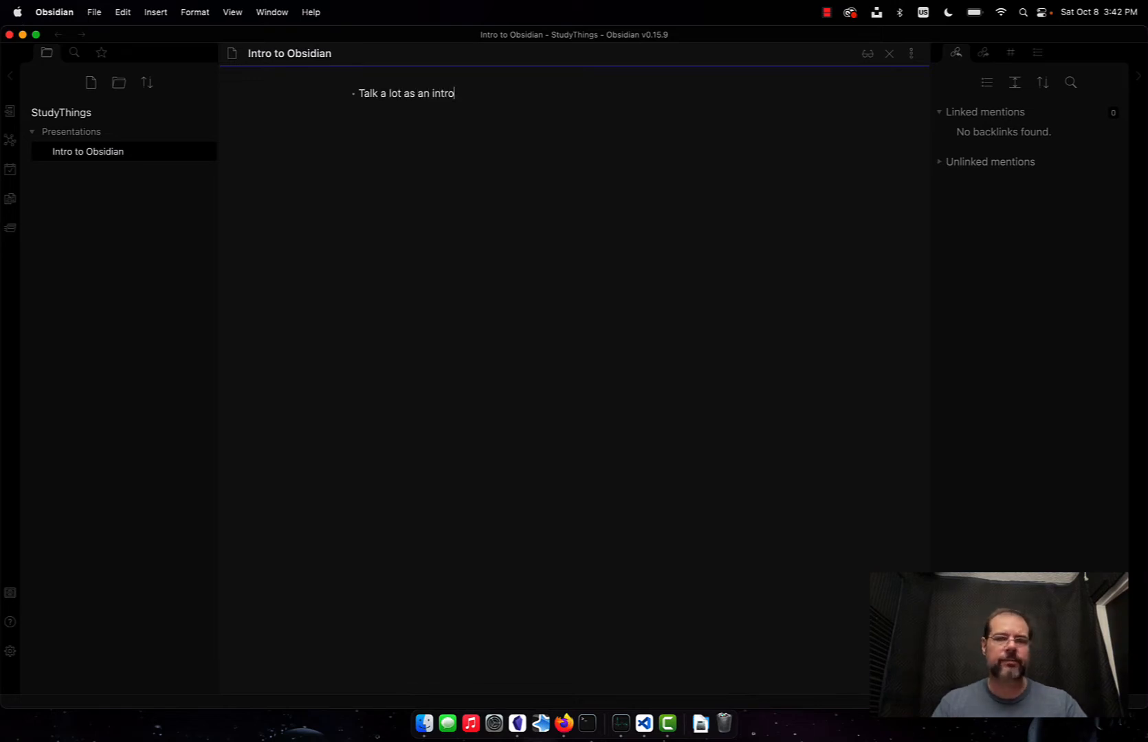
key(Return)
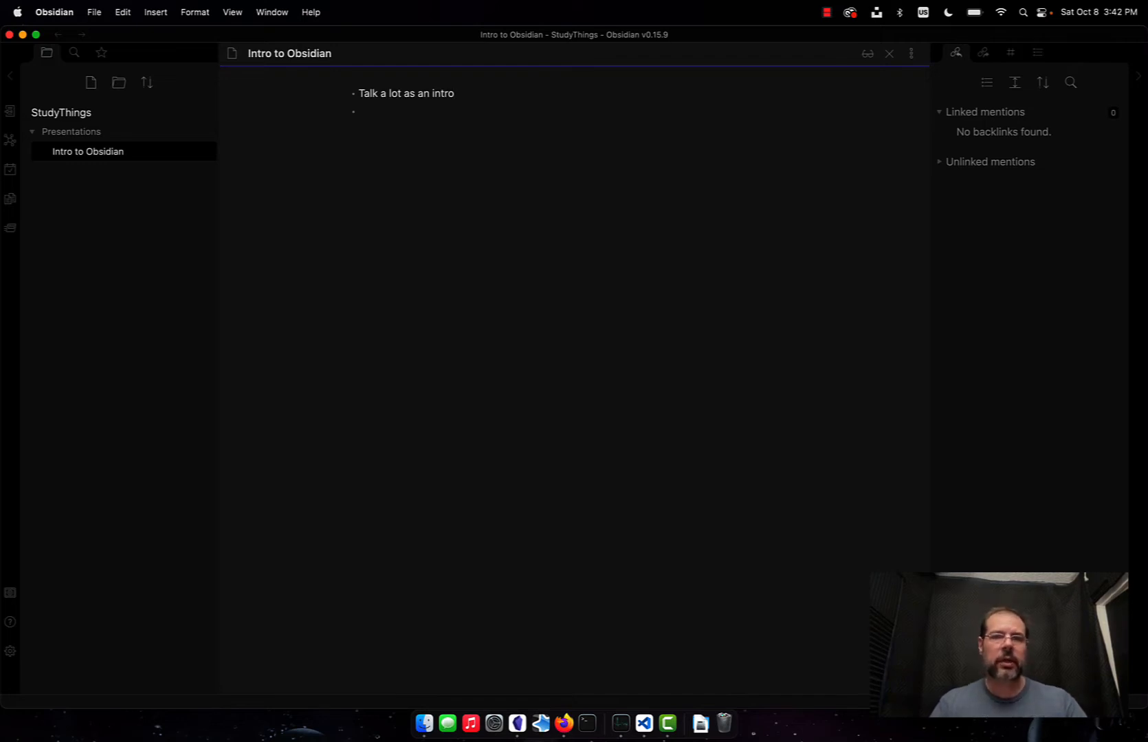
text(Go to the website)
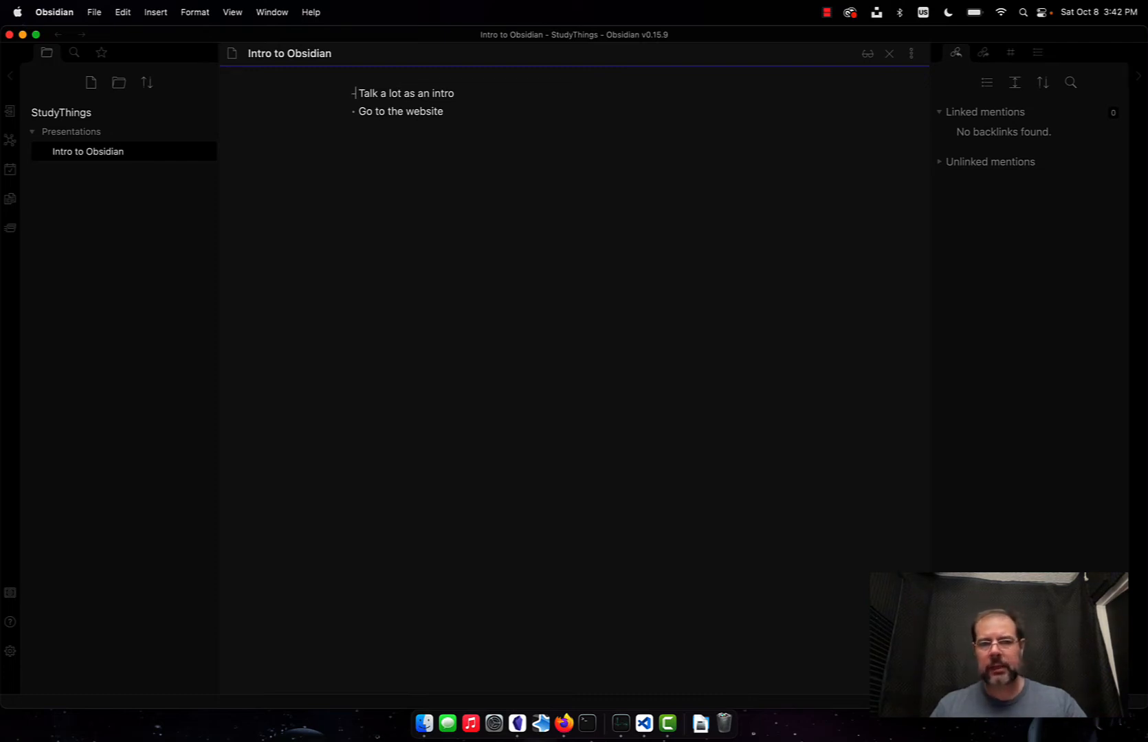
key(Left)
key(Right)
key(Right)
key(Right)
key(Right)
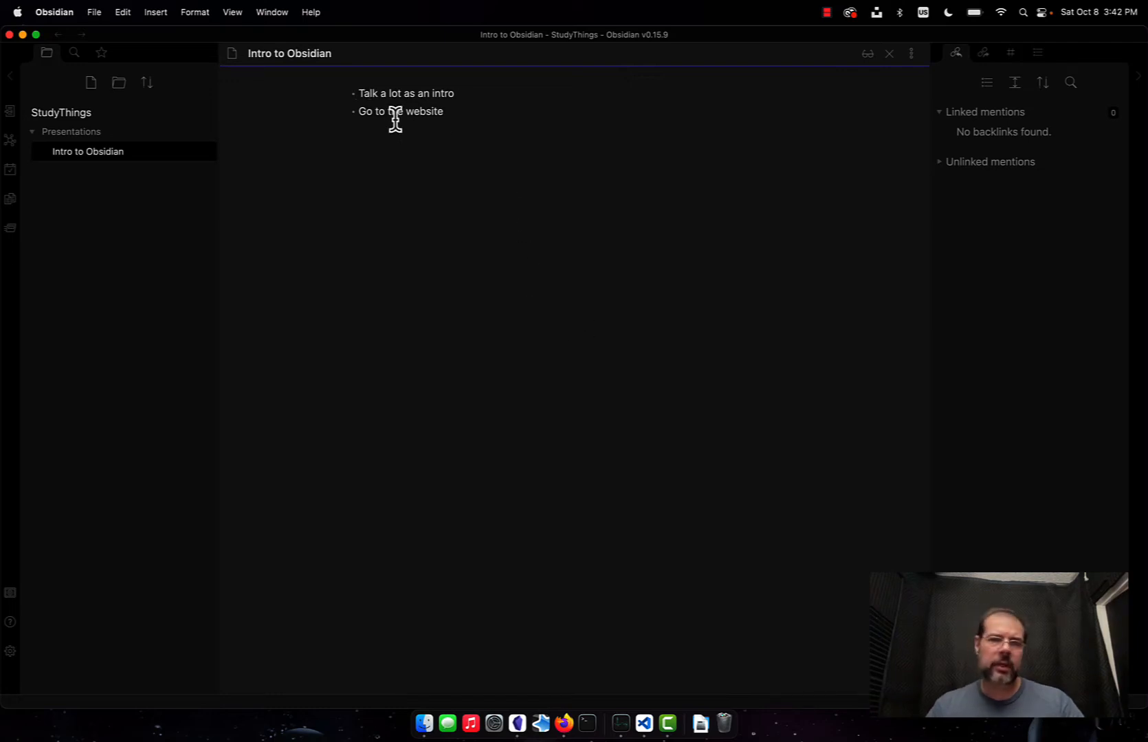
- Add a third bullet reading "The interface" to the end of the note's list
click(473, 110)
key(Return)
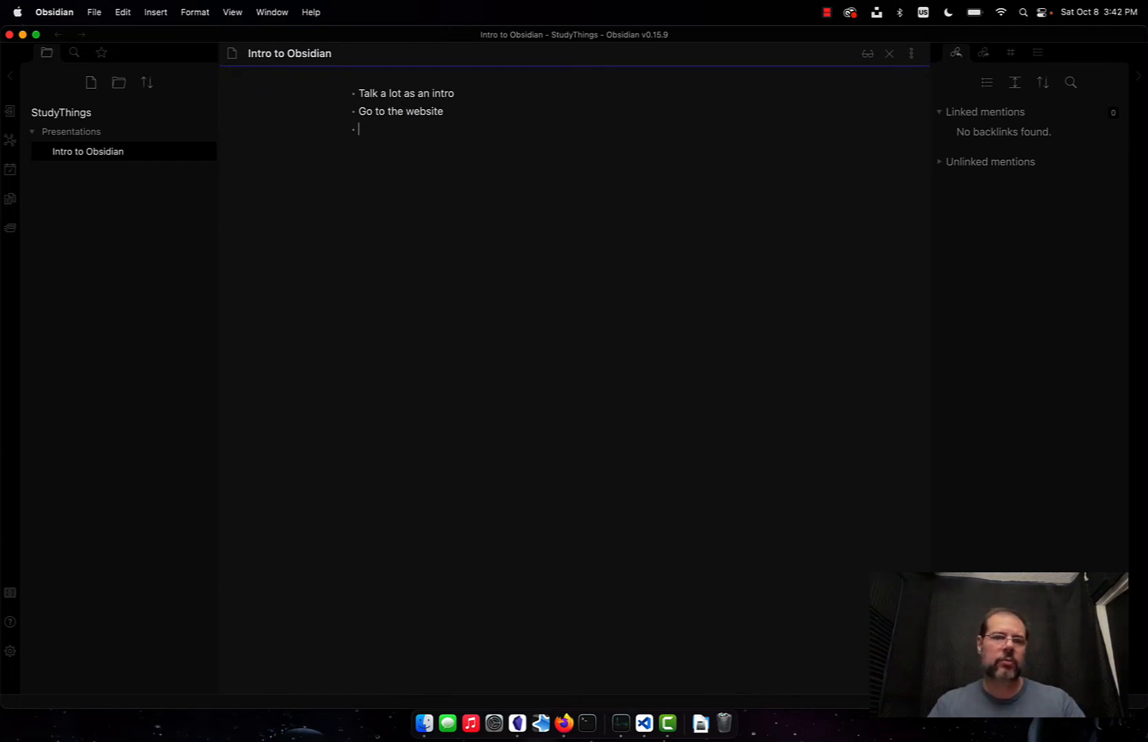
text(The interface)
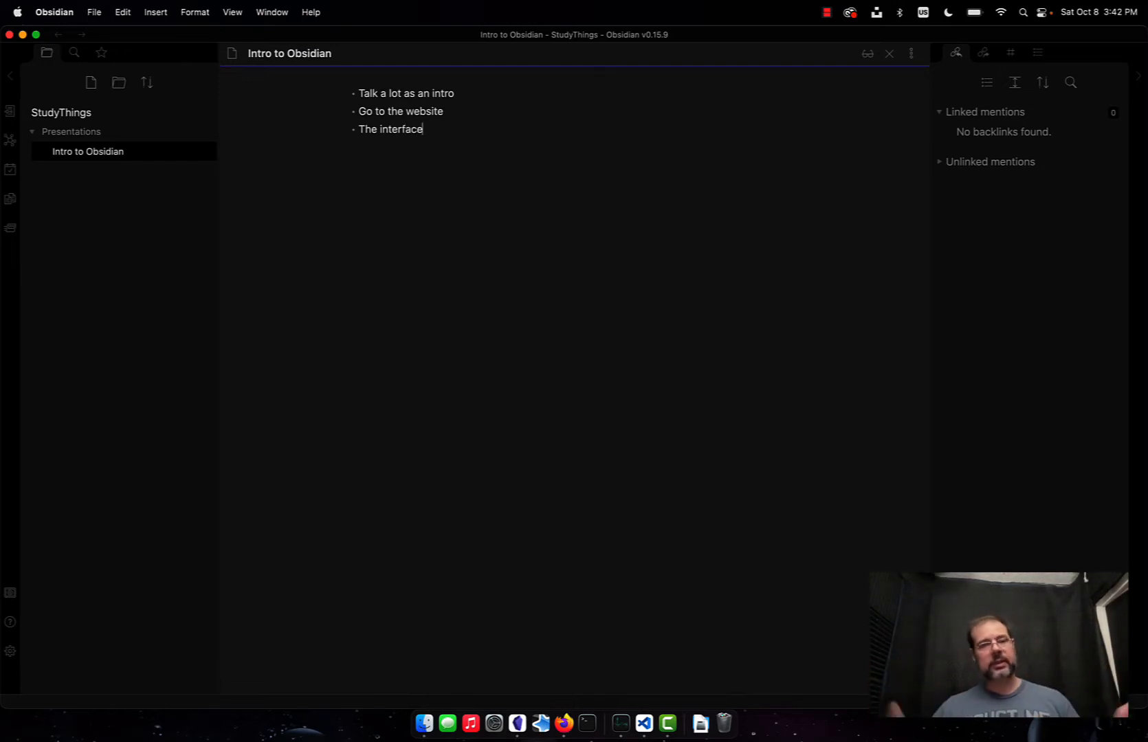
- End the bulleted list and write the paragraph "Type regular text here as a paragraph." below it, separated by blank space
key(Return)
key(Return)
key(Return)
key(Return)
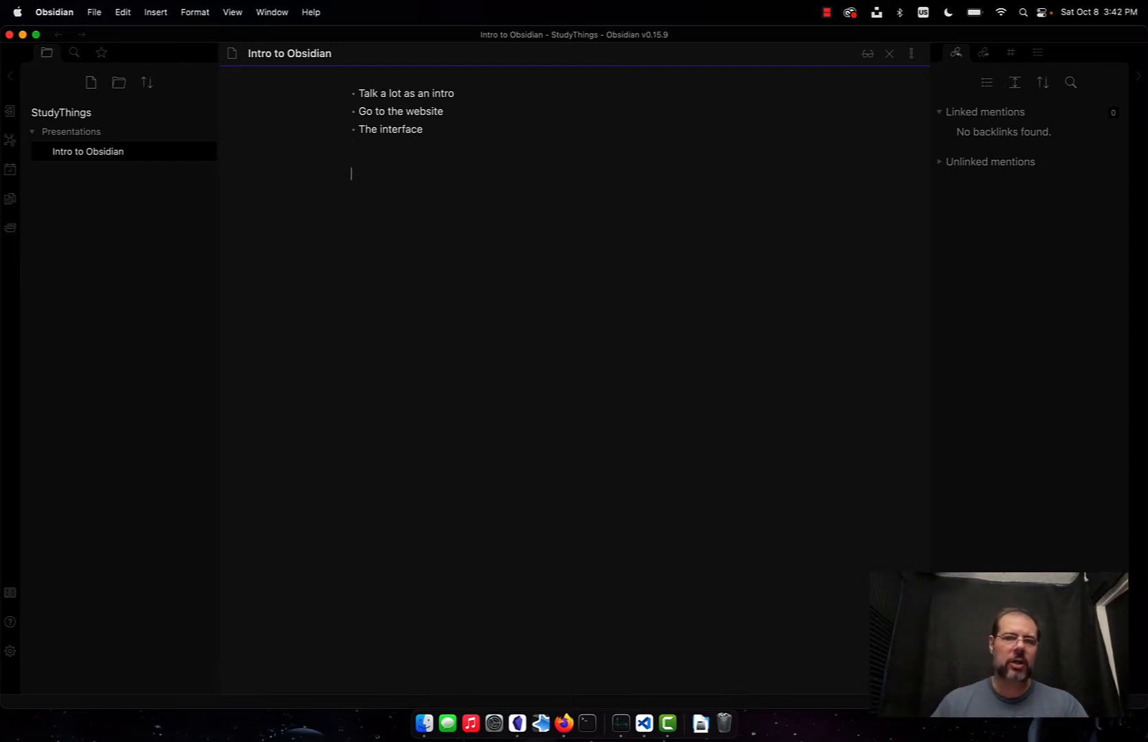
text(Type regul)
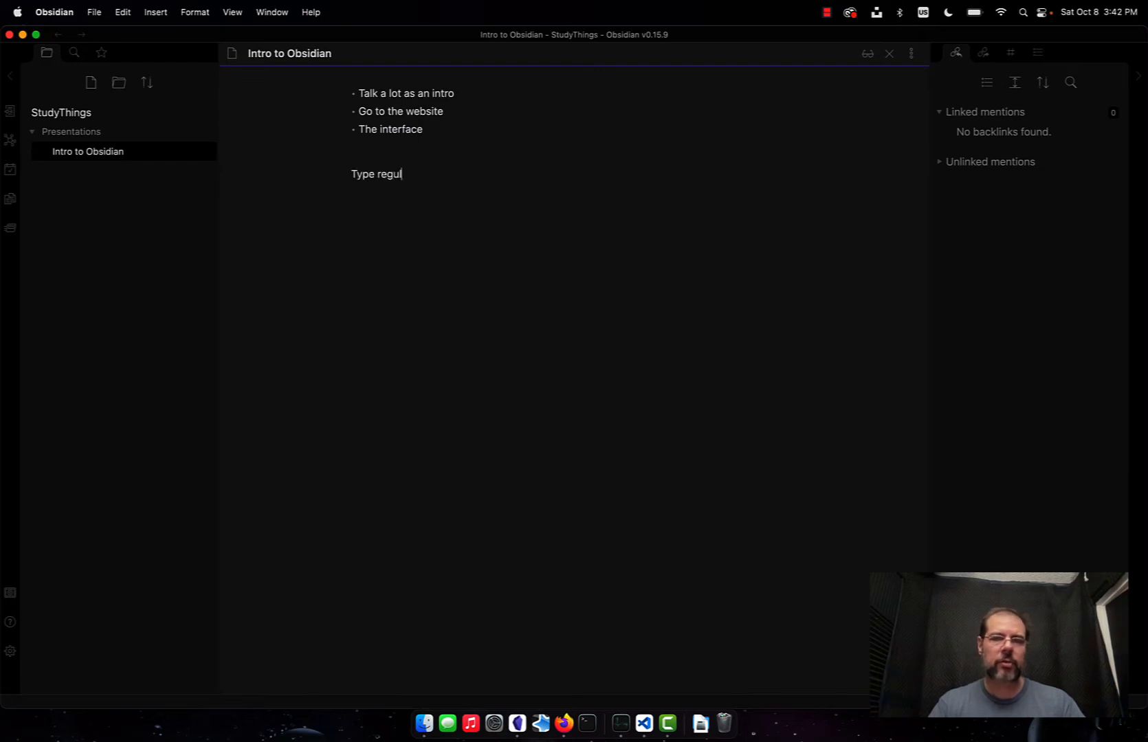
text(ar text here )
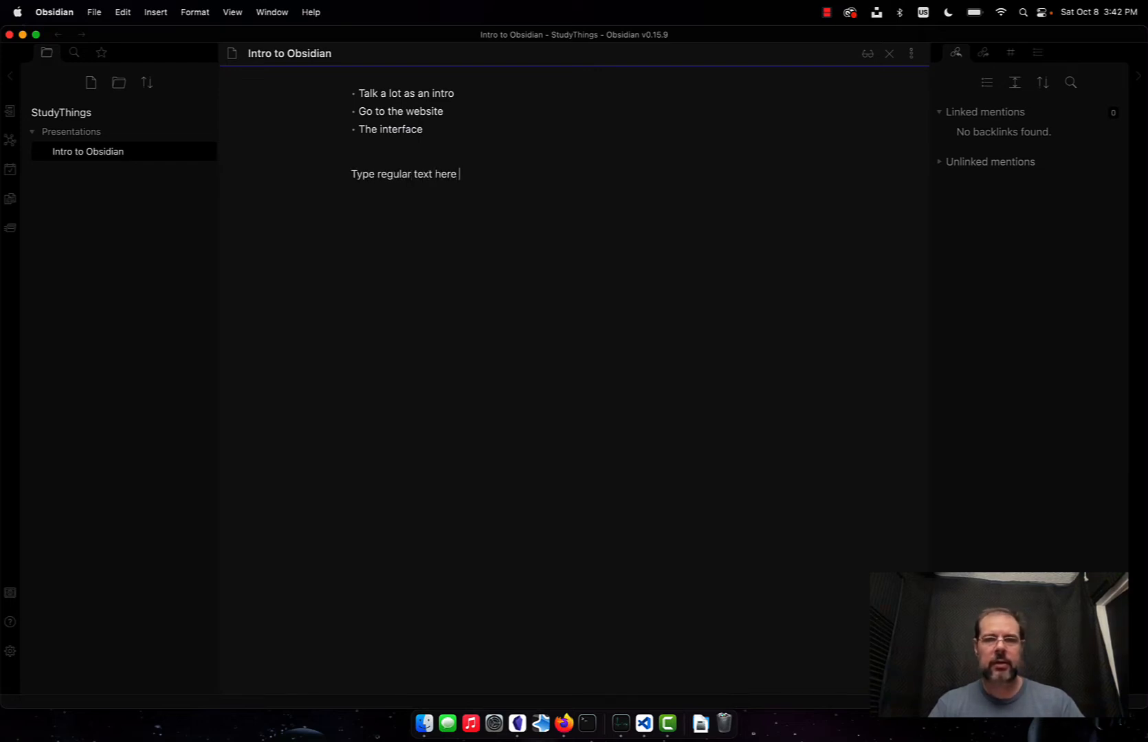
text(as a paragraph.)
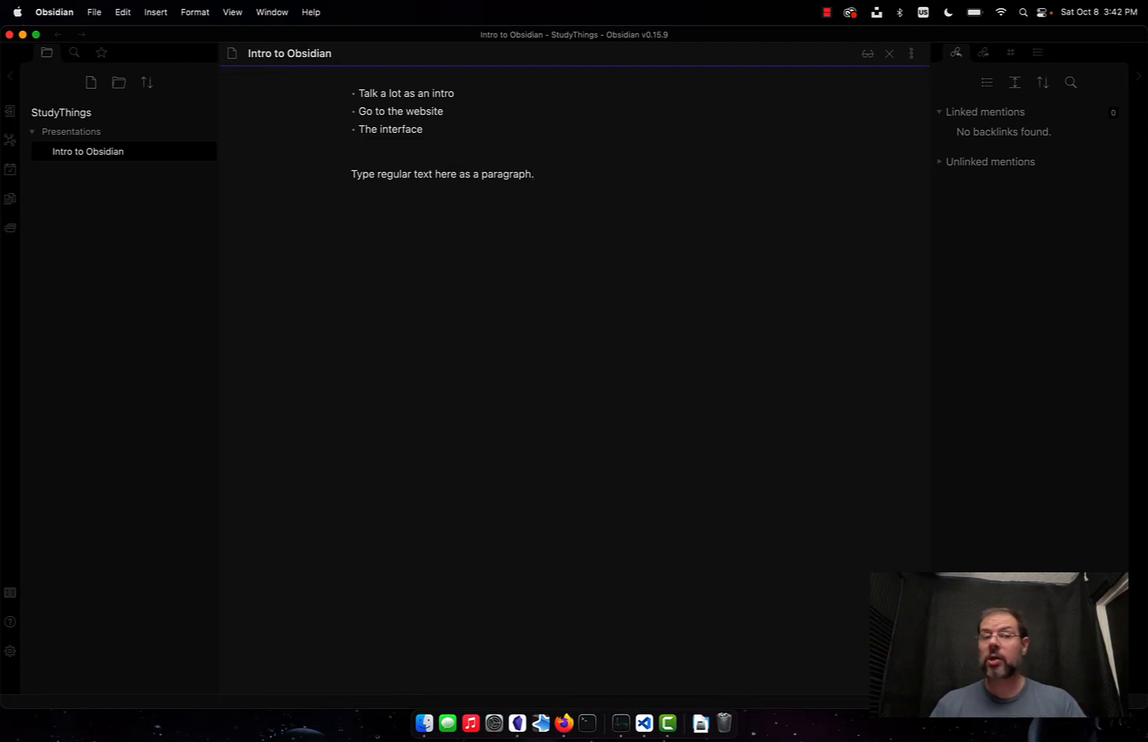
- Insert a level-one Markdown heading "Outline" above the bulleted list, leaving a blank line between them
key(Up)
key(Up)
key(Up)
key(Up)
key(Up)
key(Return)
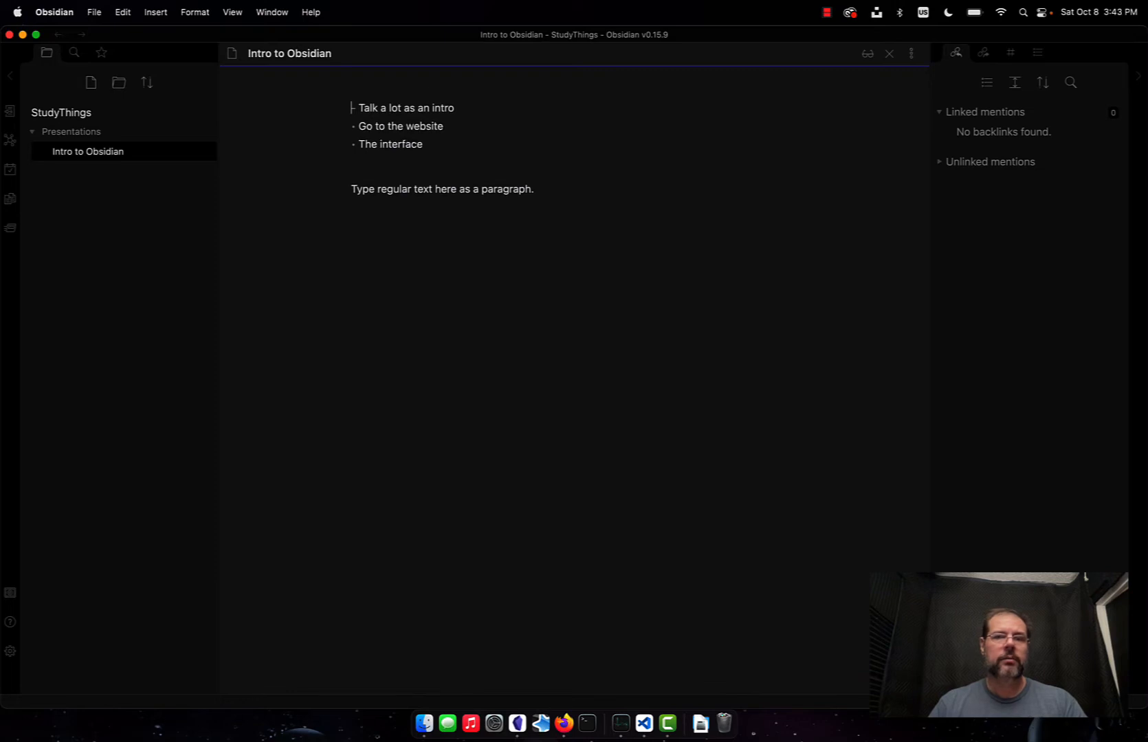
key(Up)
text(# )
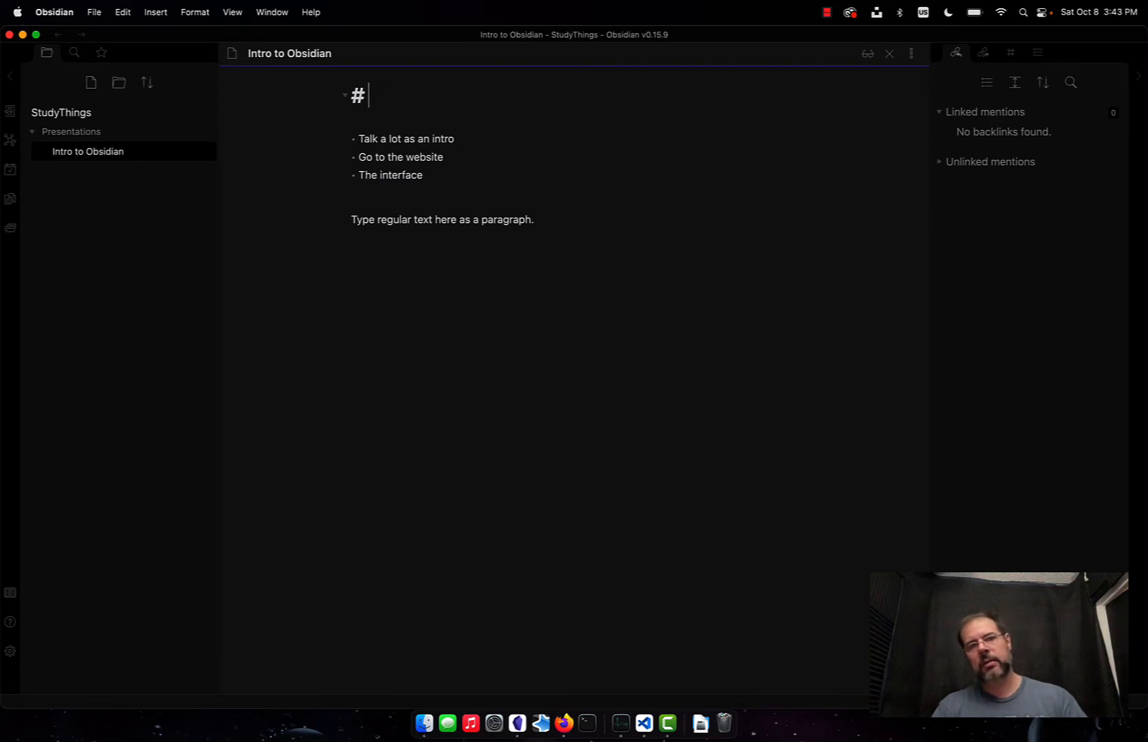
text(Outline)
- Insert a level-two Markdown heading "Example Markdown" between the bulleted list and the paragraph
key(Down)
key(Down)
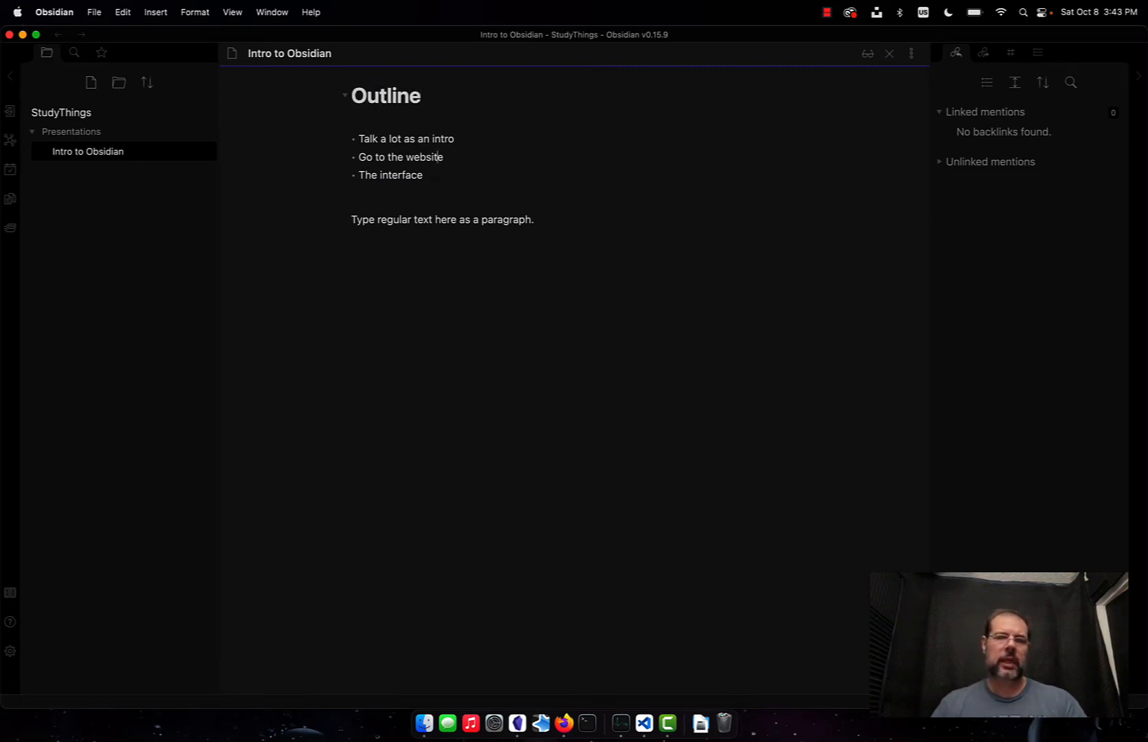
key(Return)
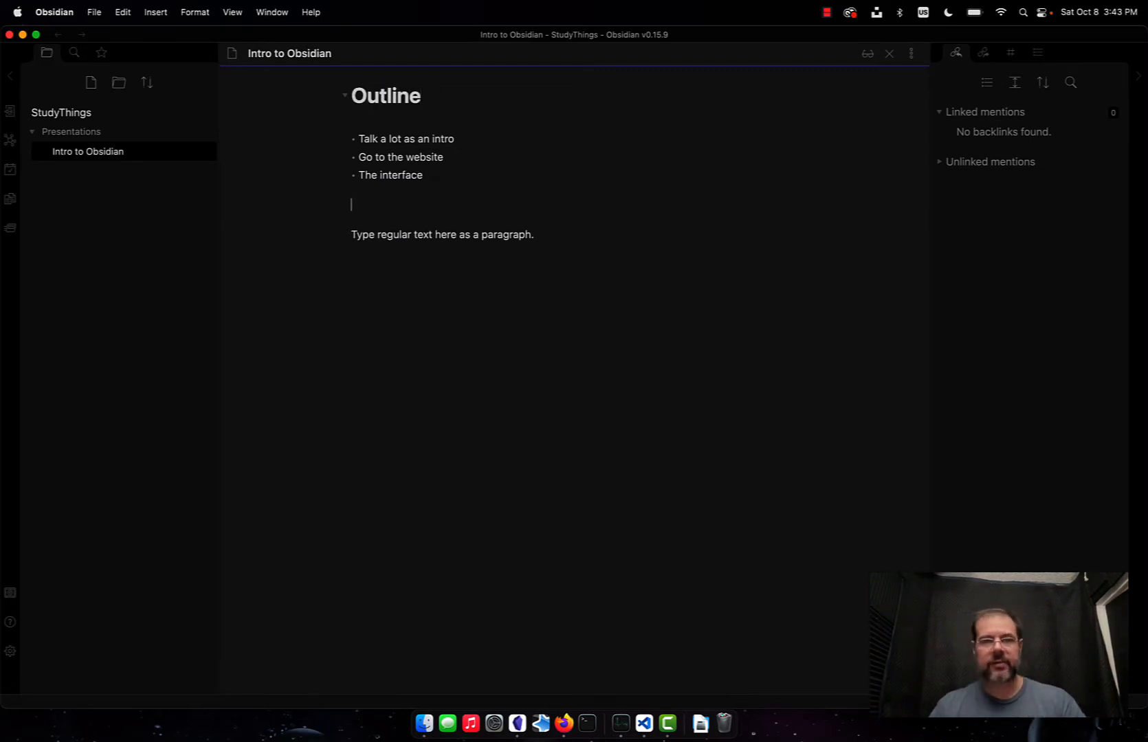
text(# )
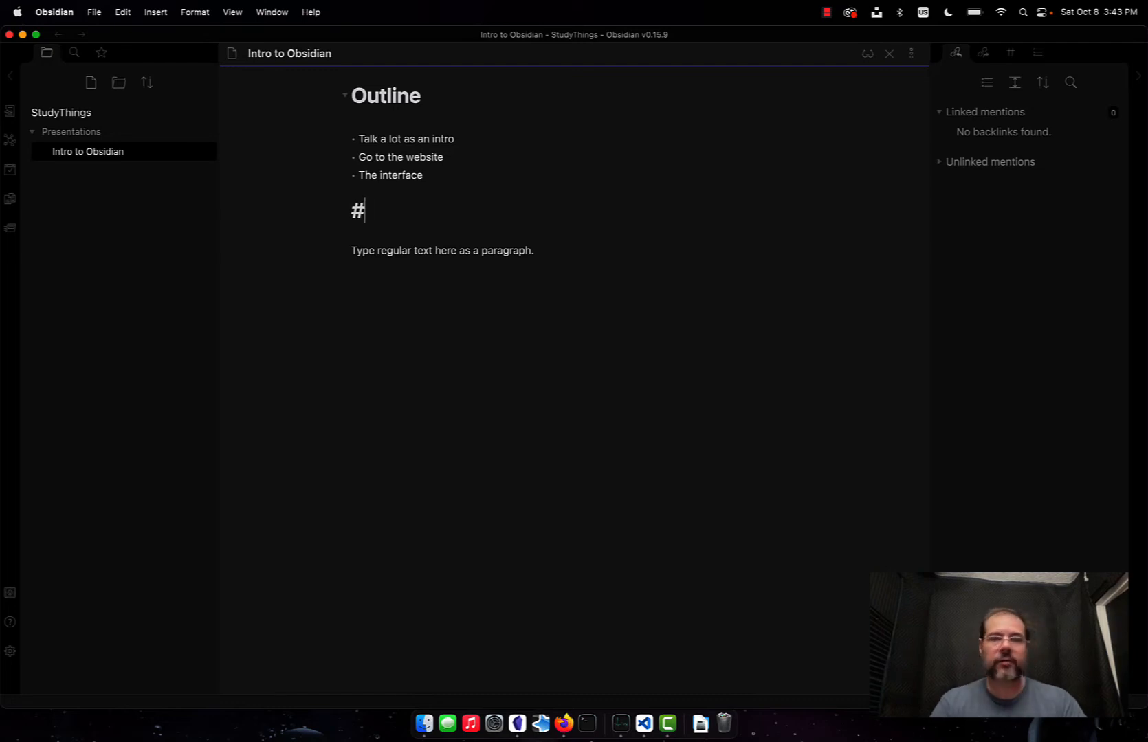
text(#)
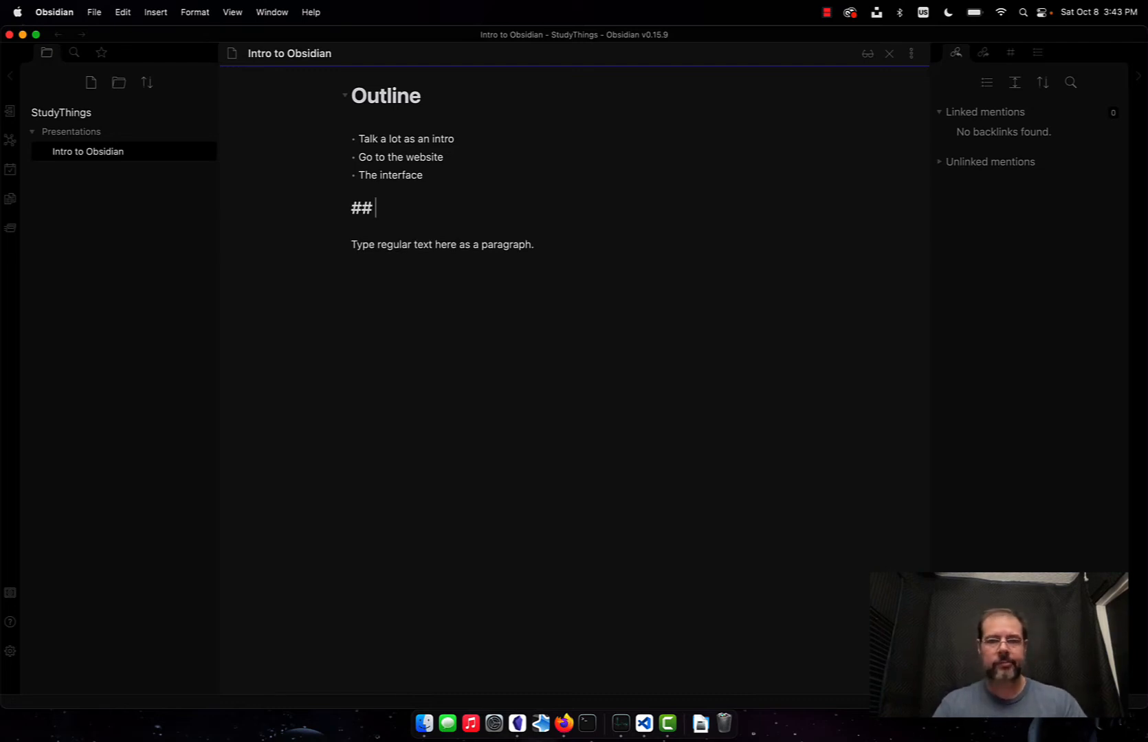
text(Example Ma)
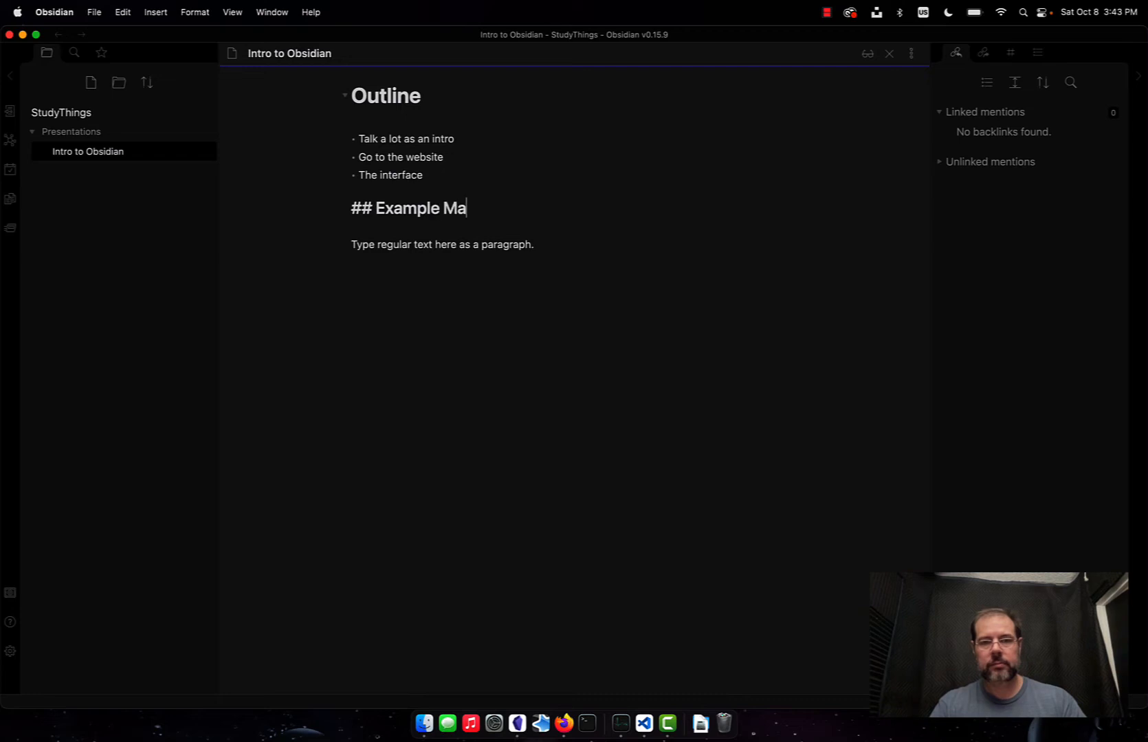
text(rkdown)
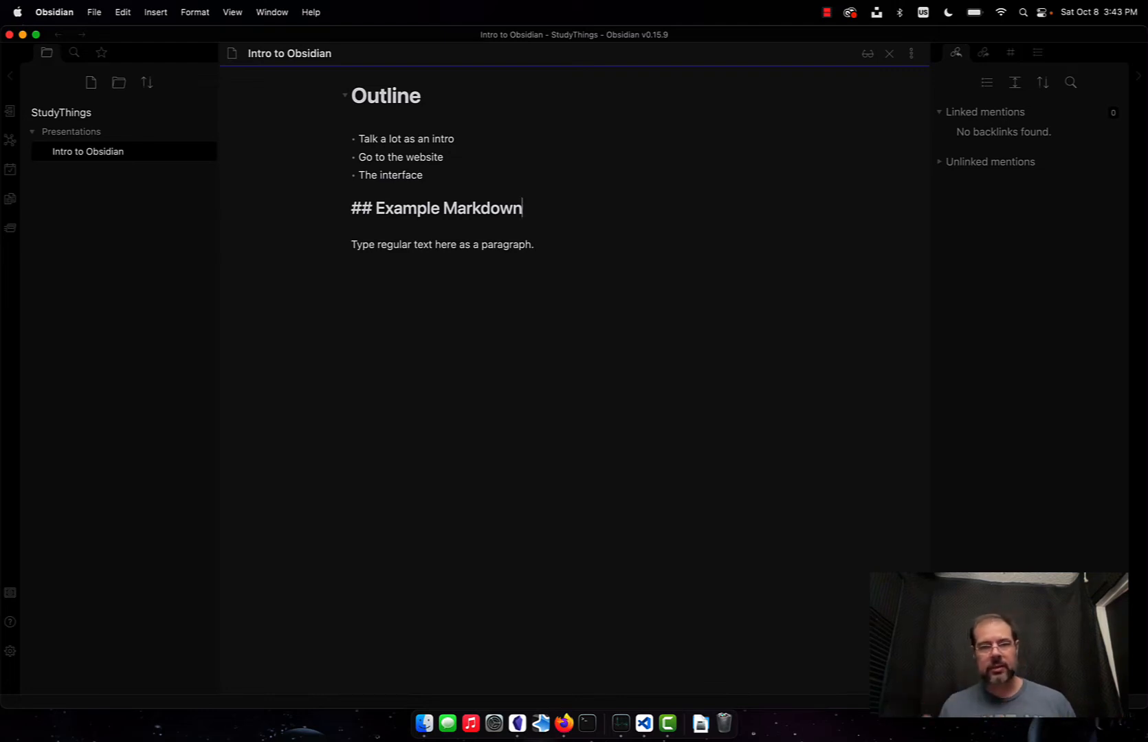
key(Down)
key(Down)
key(End)
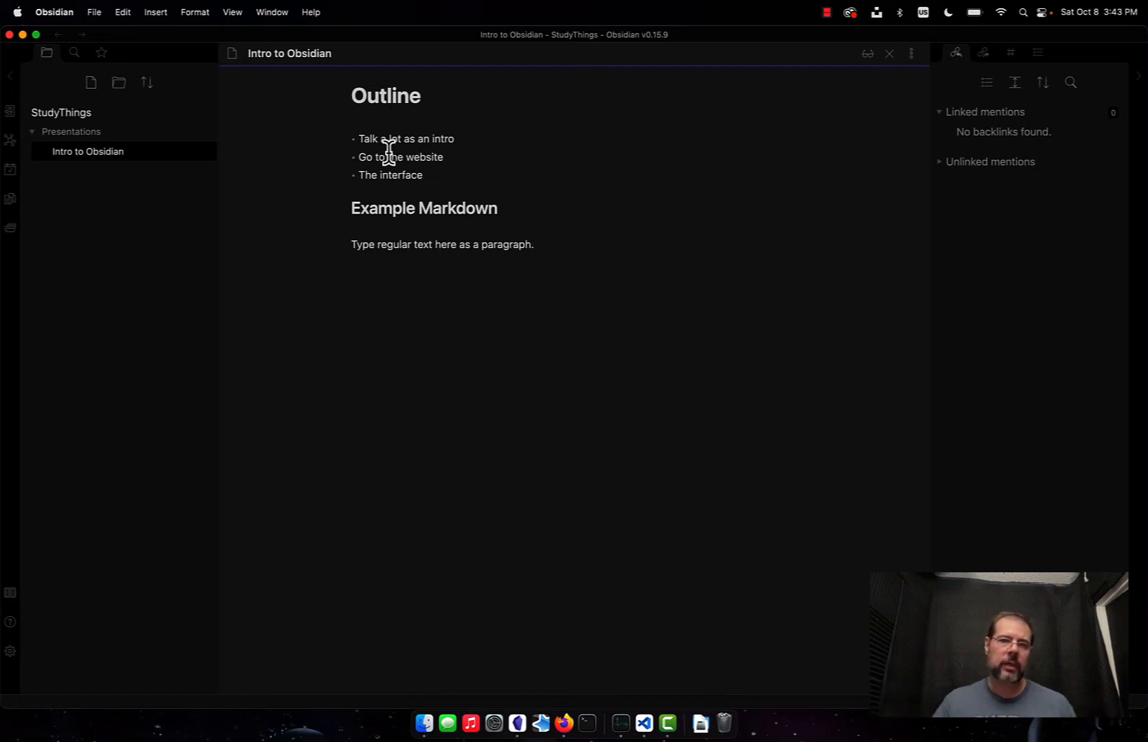
key(super+Up)
key(Down)
key(Down)
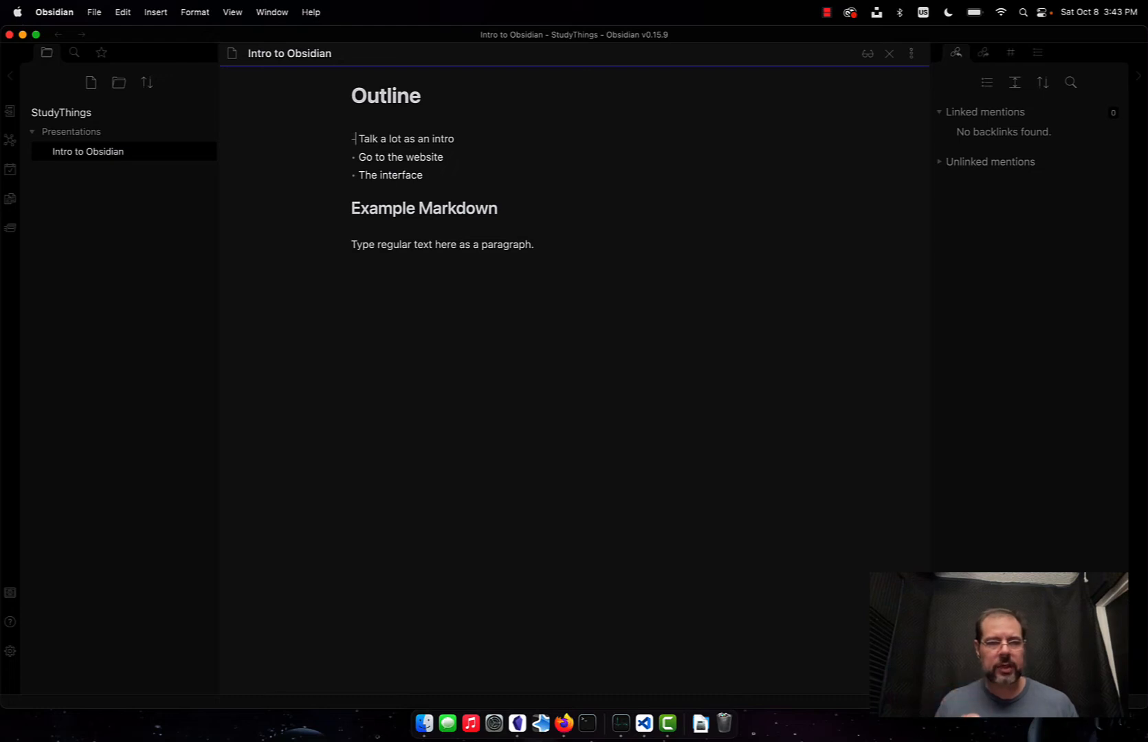
- Add a bulleted list below the paragraph with the items "This is a list." and "another", and end the list
click(576, 277)
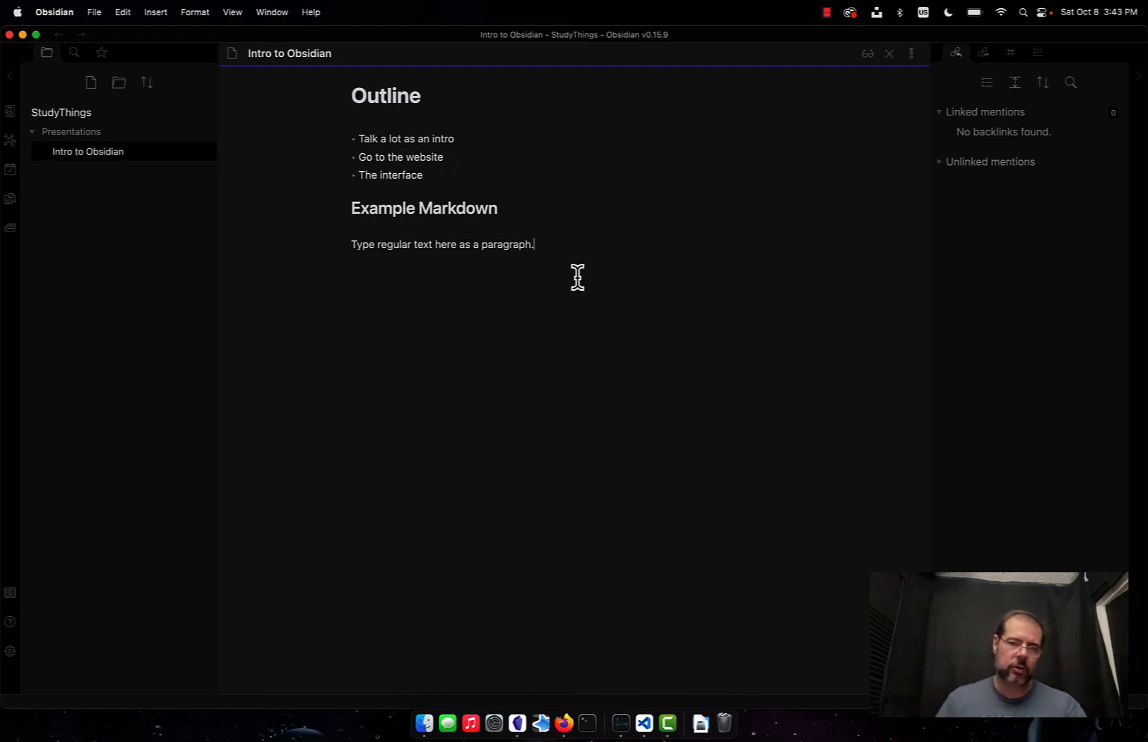
key(Return)
text(- Type)
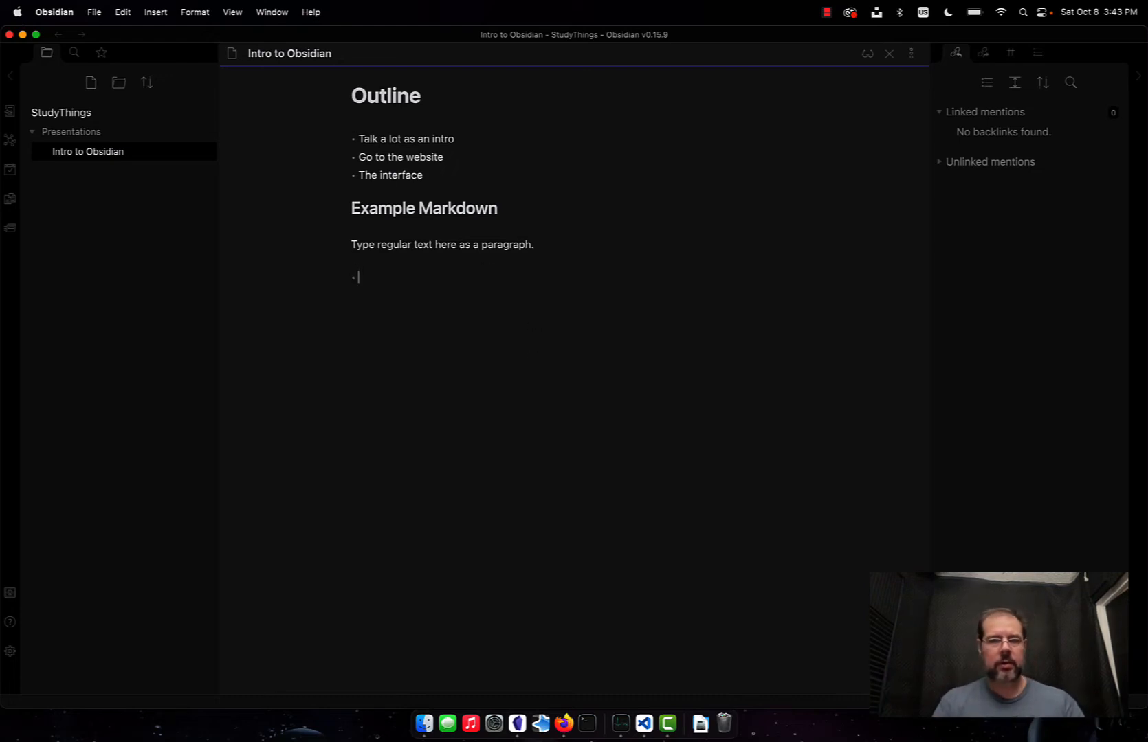
key(BackSpace)
key(BackSpace)
key(BackSpace)
text(h)
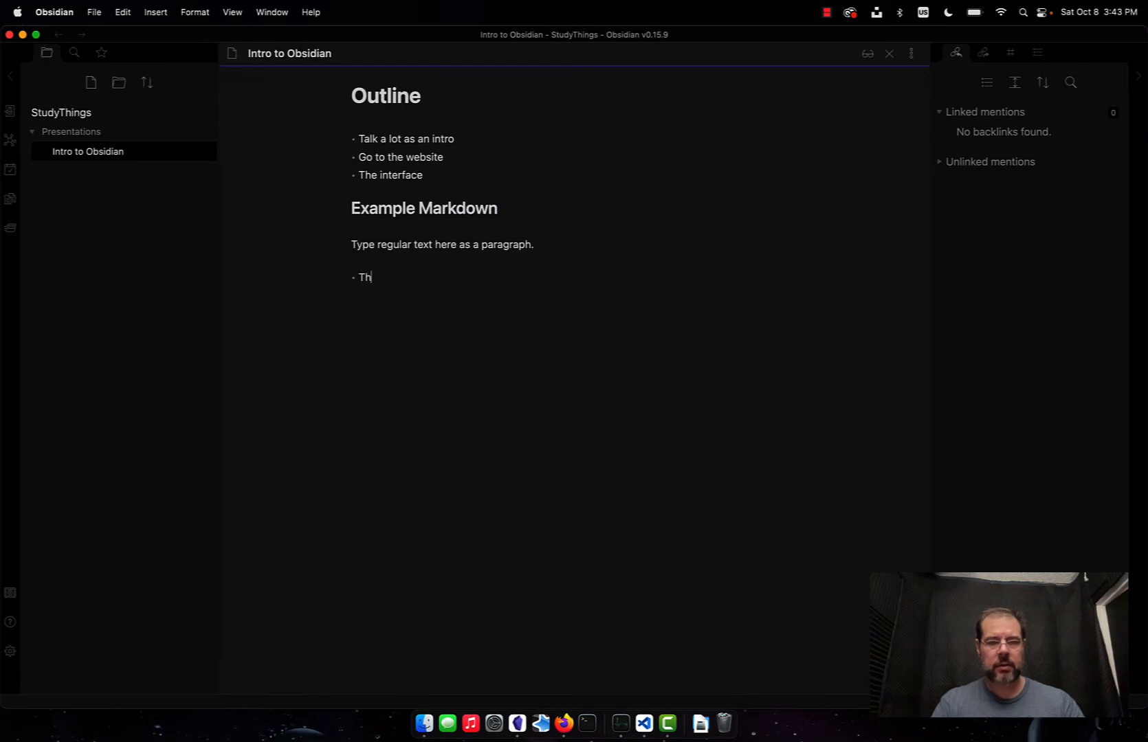
text(is is a list.)
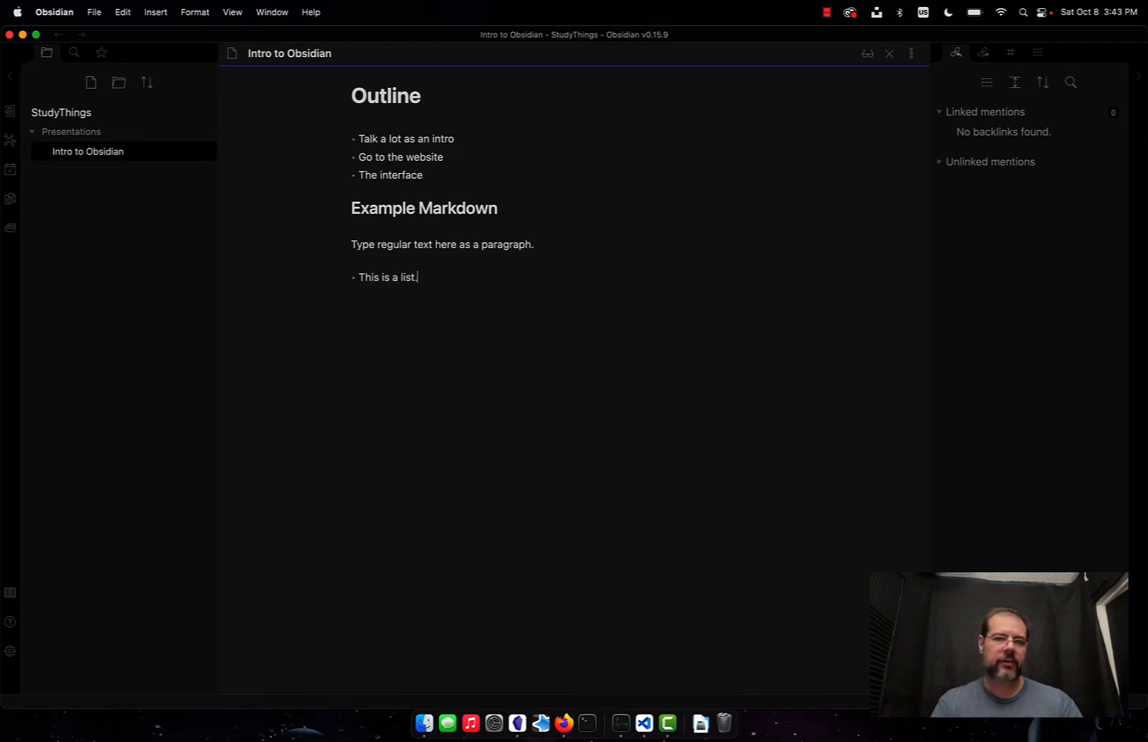
key(Return)
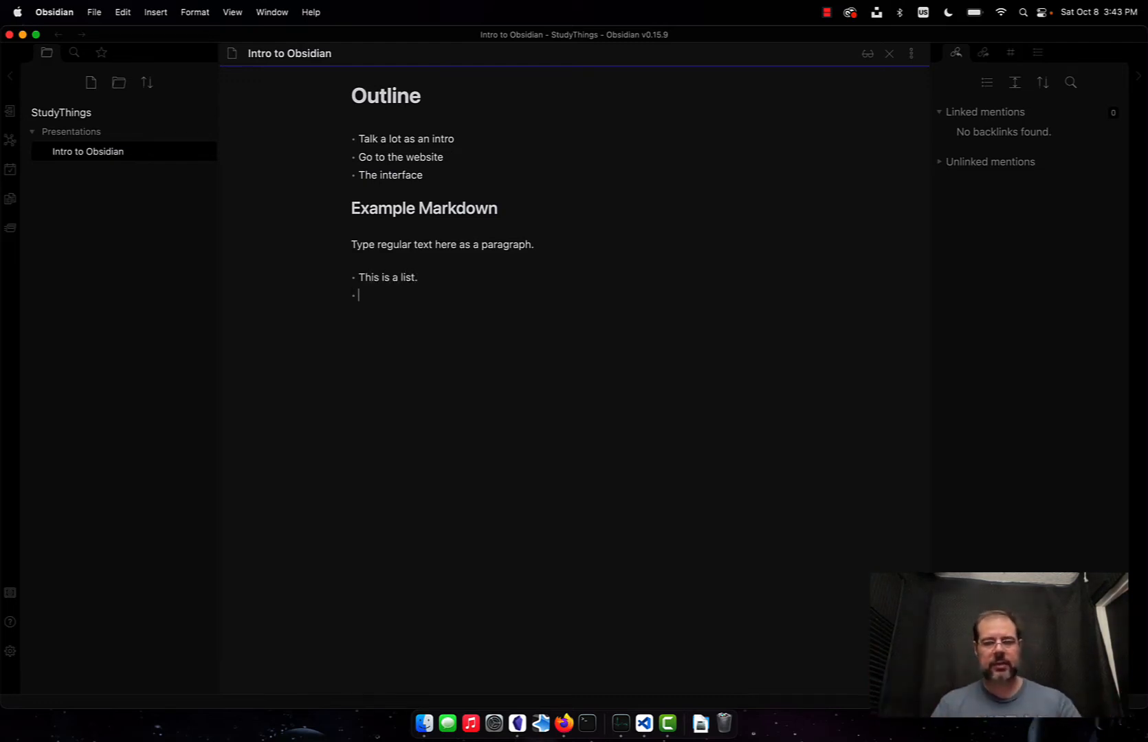
text(another)
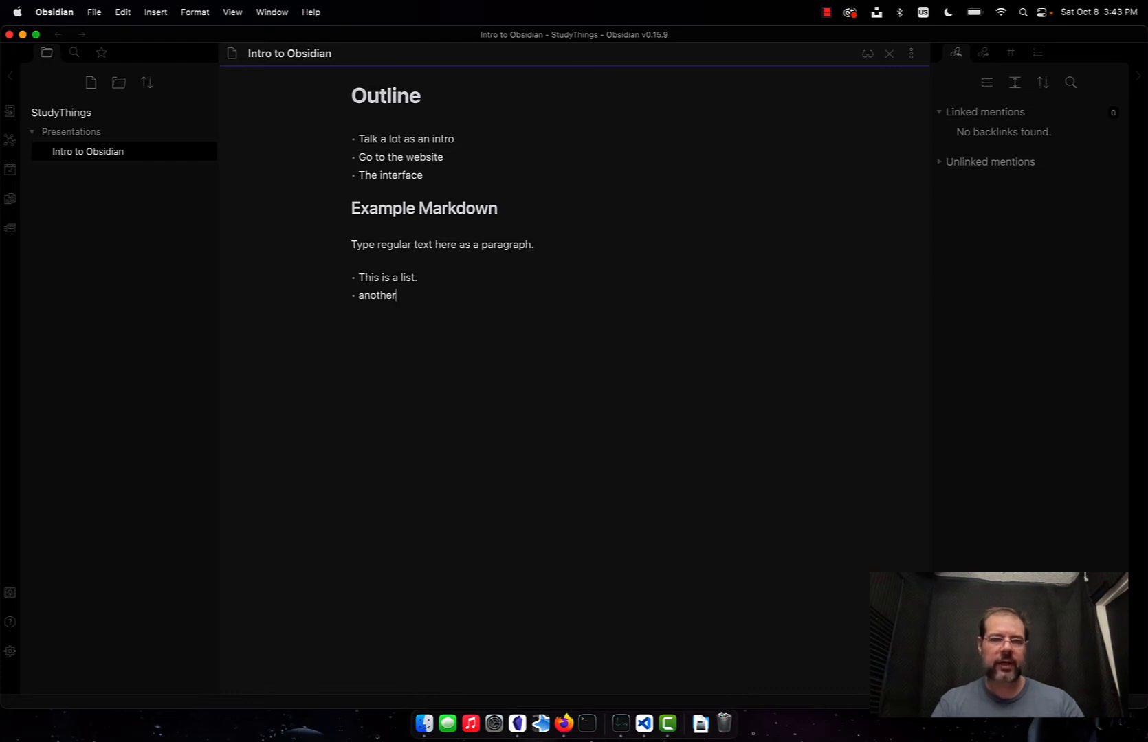
key(Return)
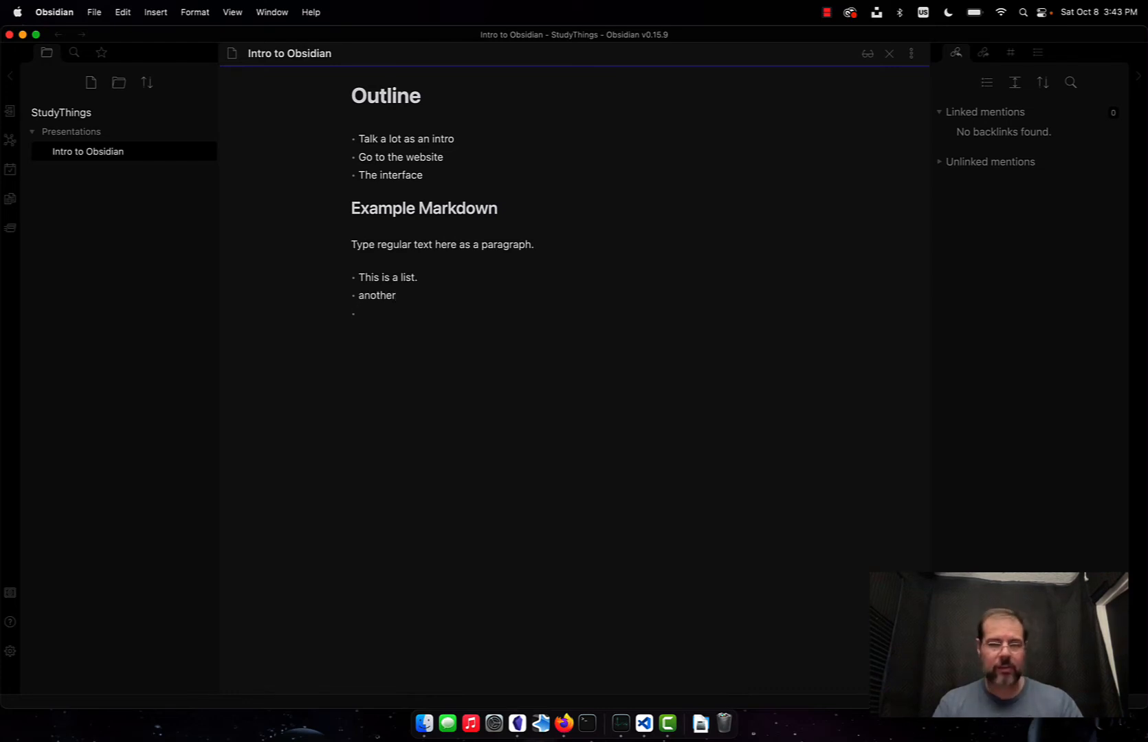
key(Return)
key(Return)
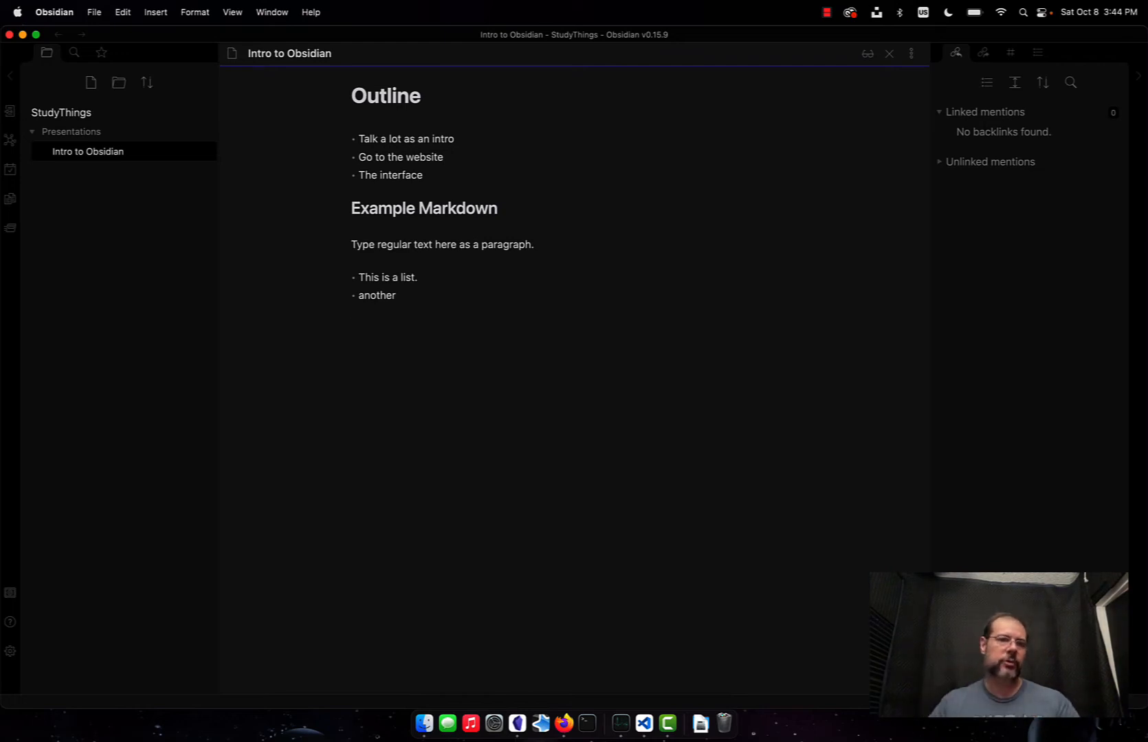
- Create a note at the root of the StudyThings vault and title it "Sample Note"
click(87, 117)
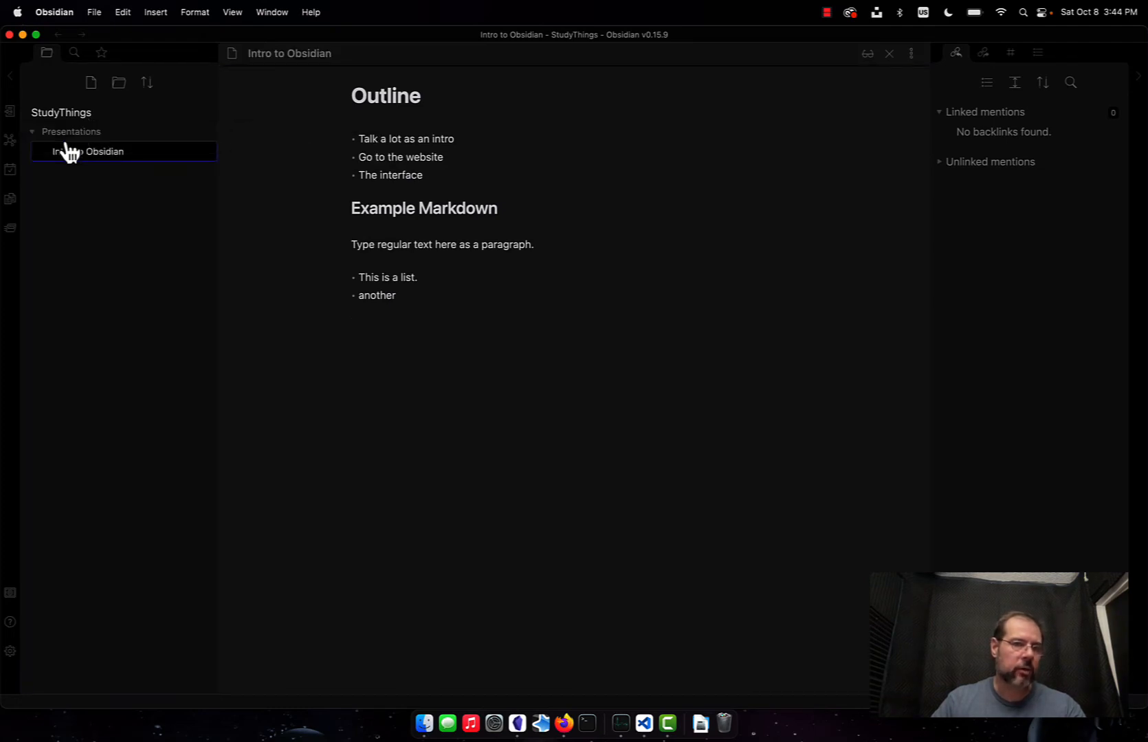
click(91, 84)
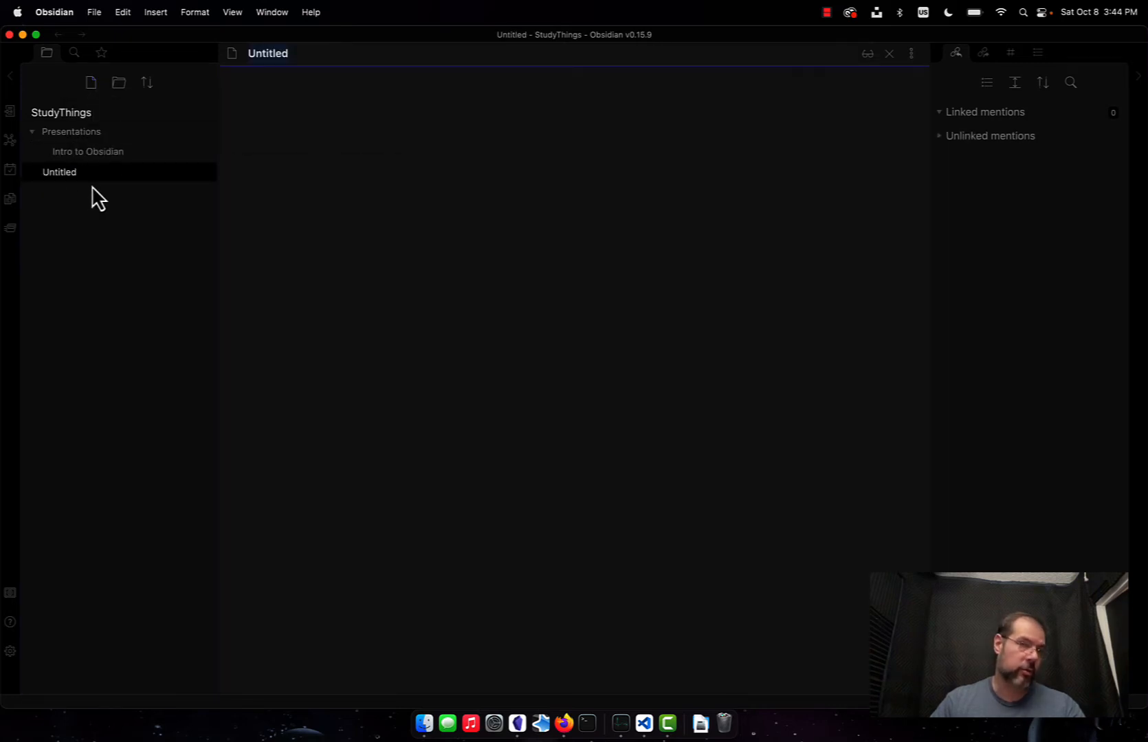
click(308, 58)
text(Same)
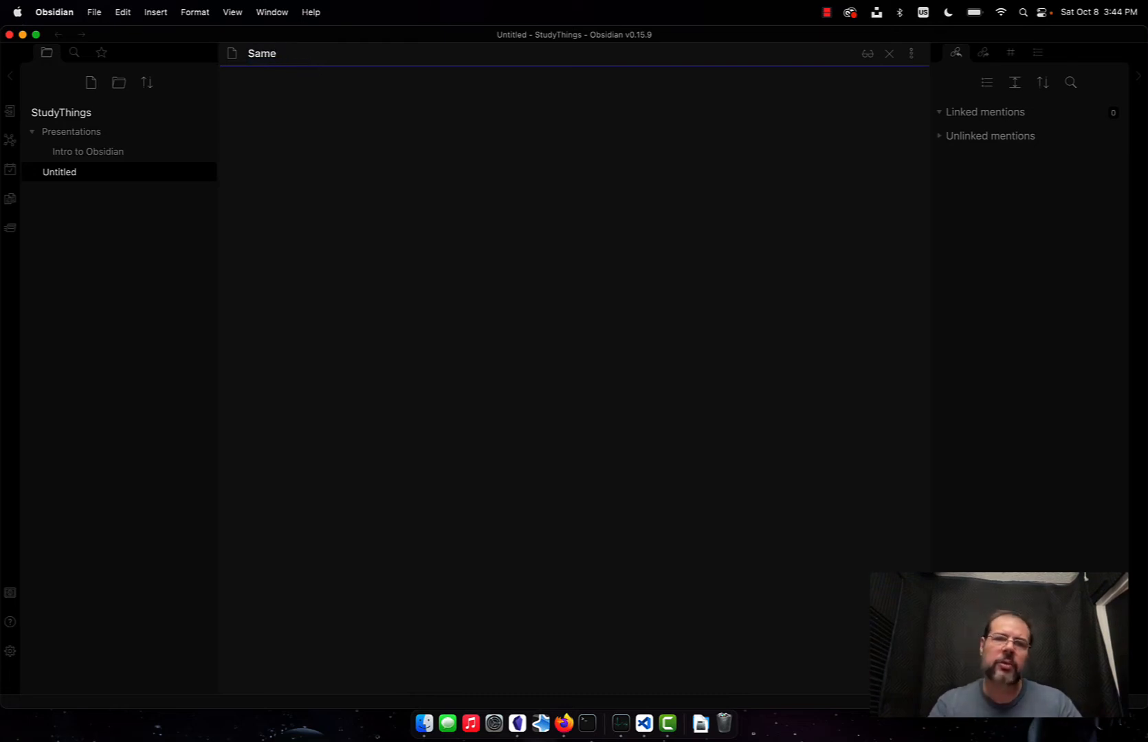
key(BackSpace)
text(ple Note)
key(Return)
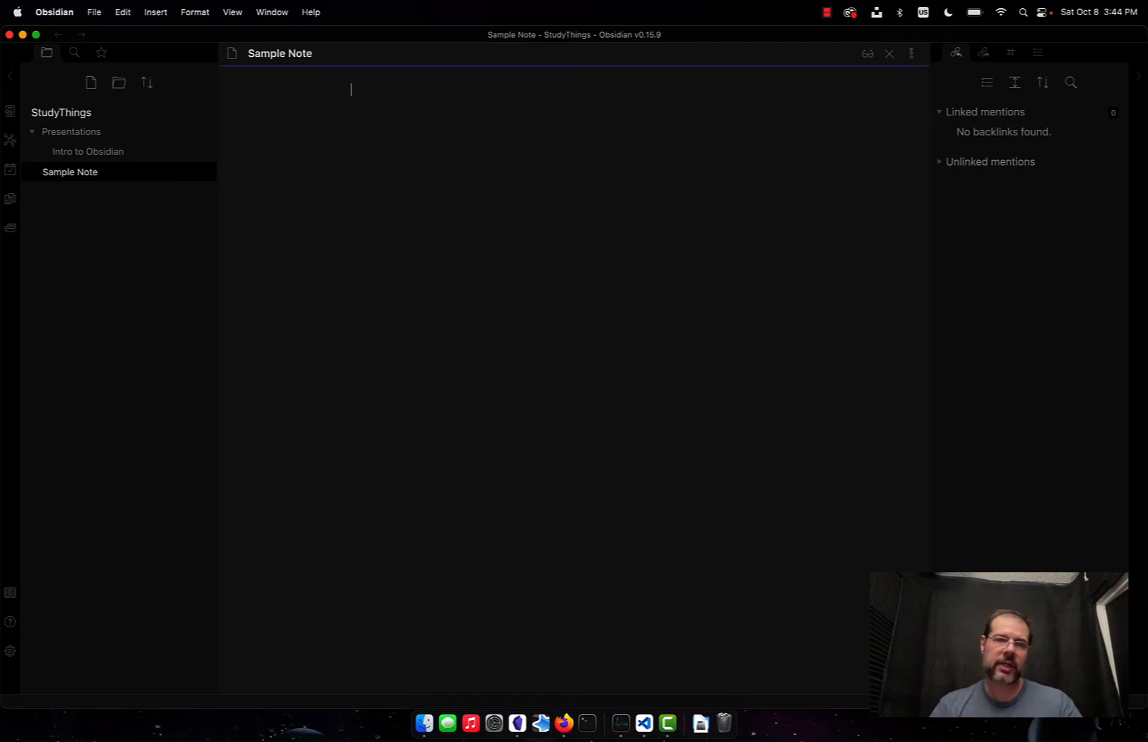
- Write "I sure do like making presentations. For example:" in the body of Sample Note
text(I sure do )
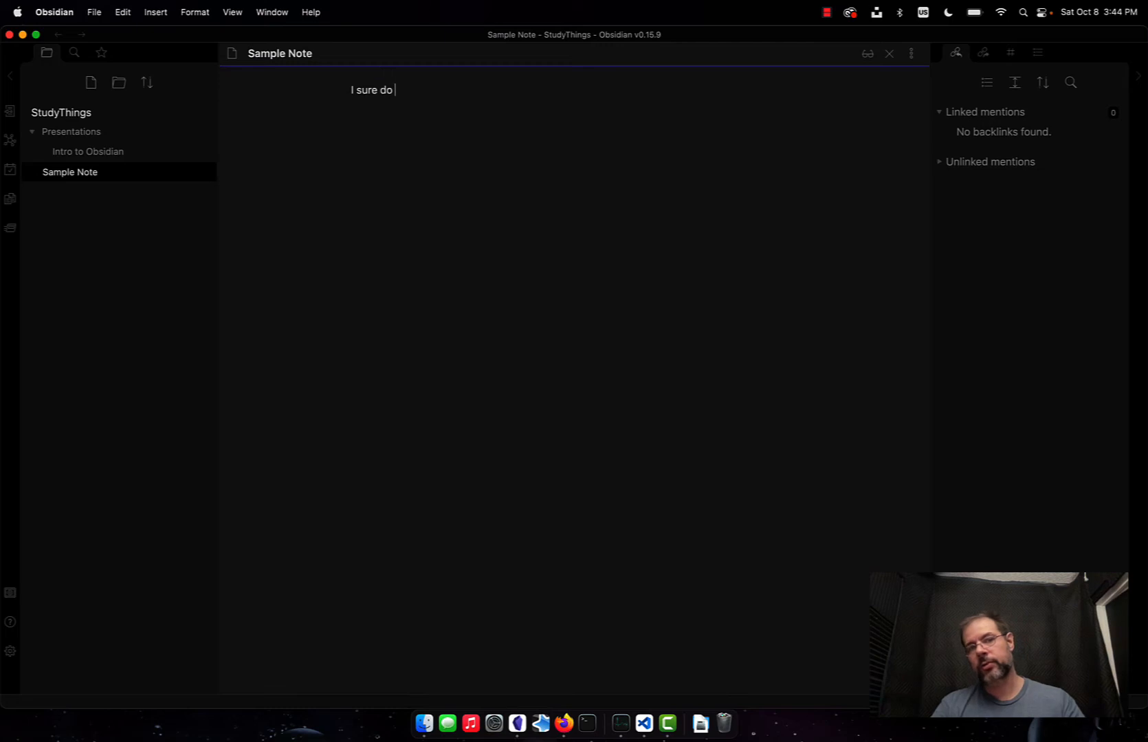
text(like making pre)
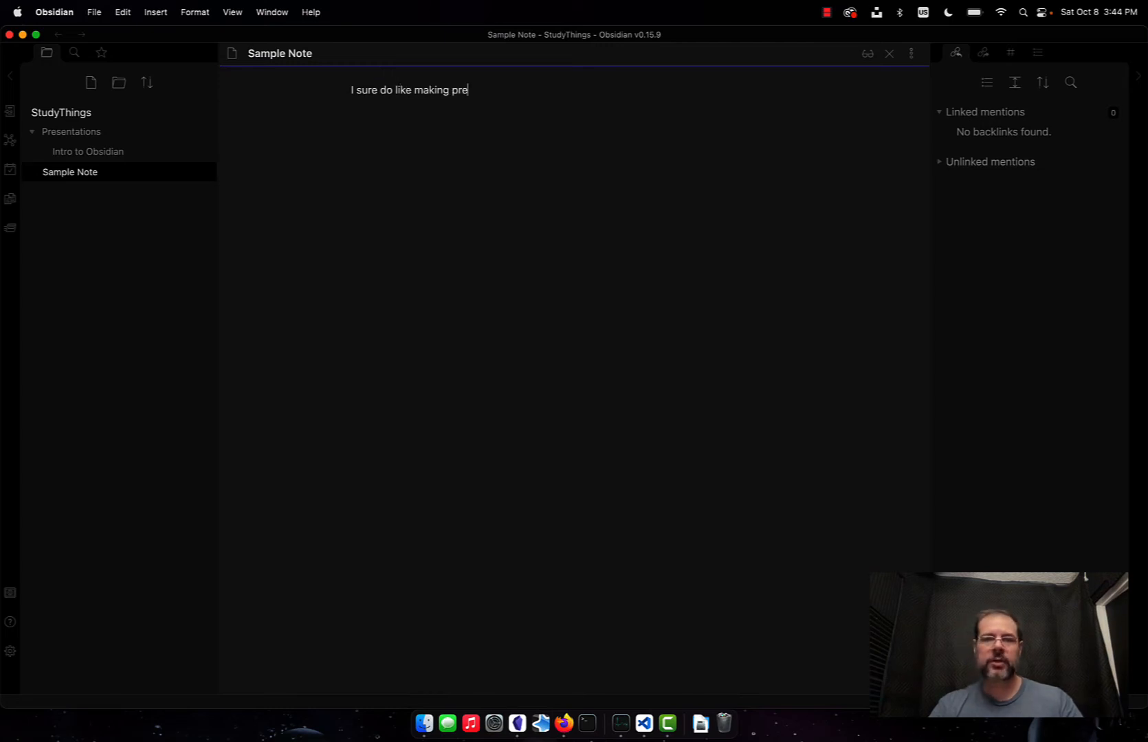
text(sentations.)
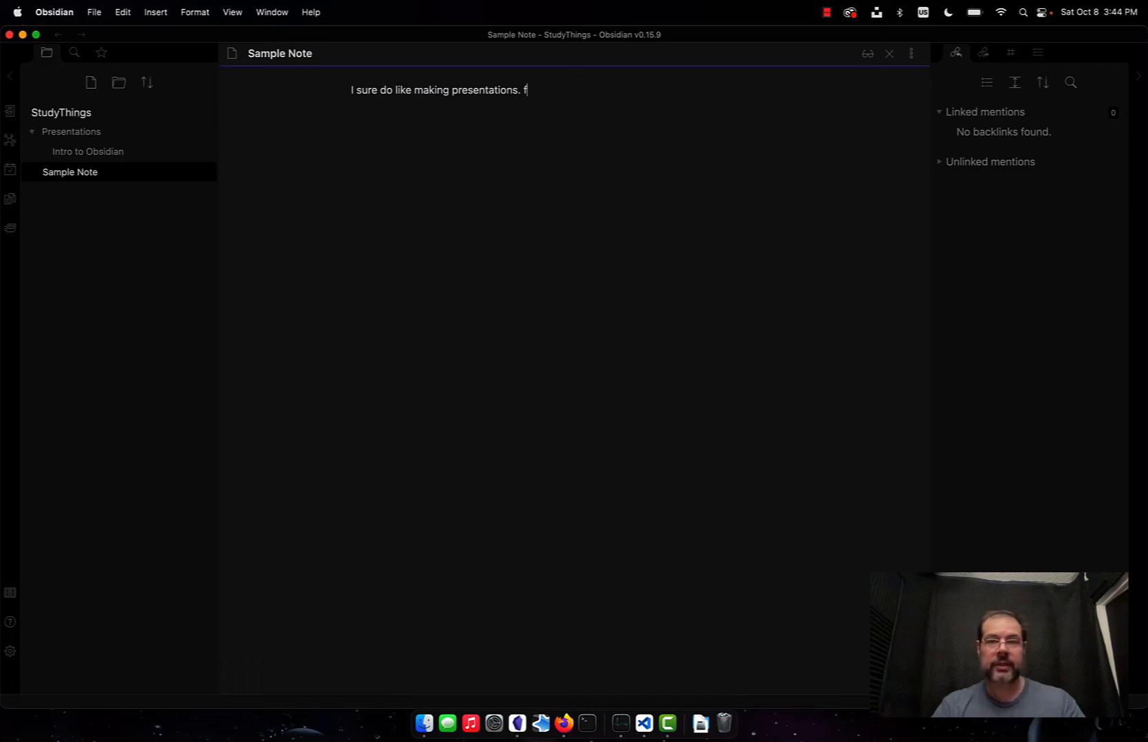
text( For example:)
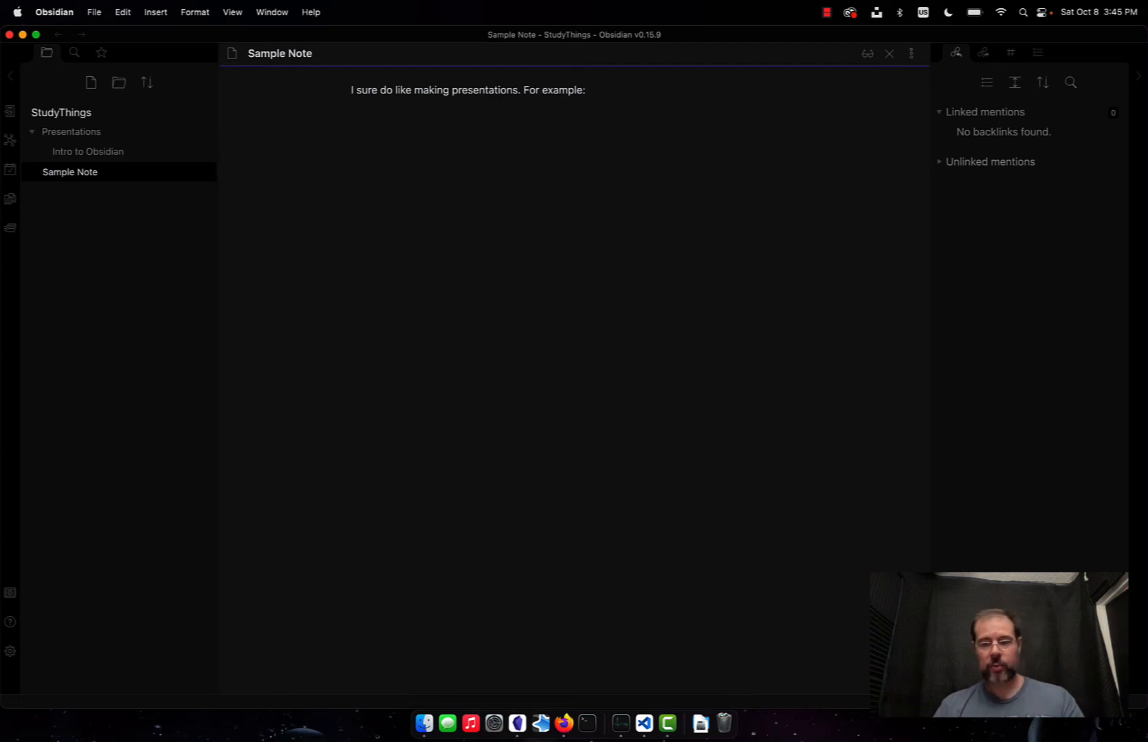
- Add an internal link to the "Intro to Obsidian" note at the end of the Sample Note sentence
text([[)
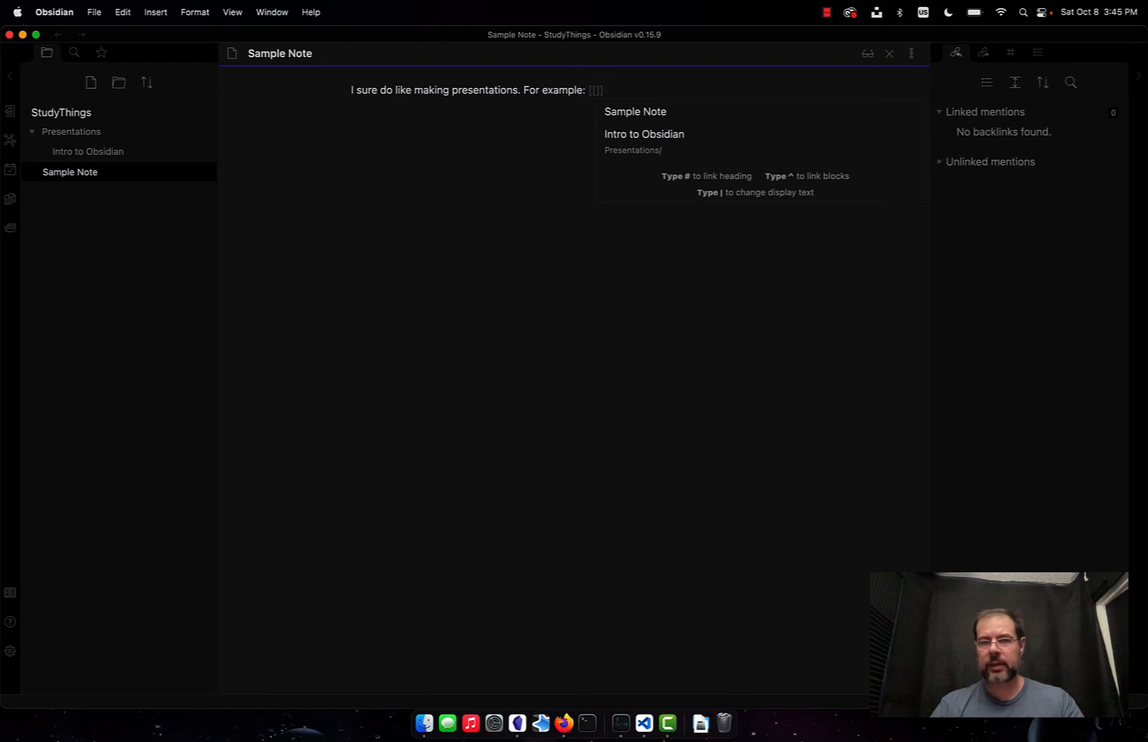
text(Intro to Ob)
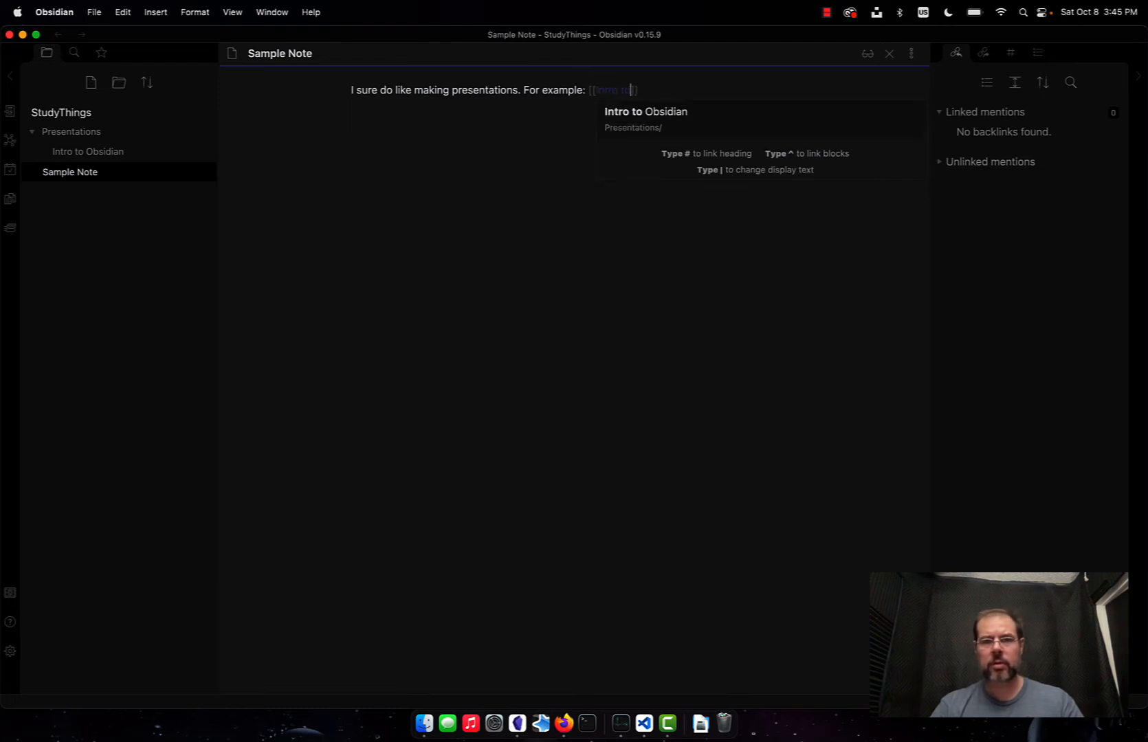
text(sid)
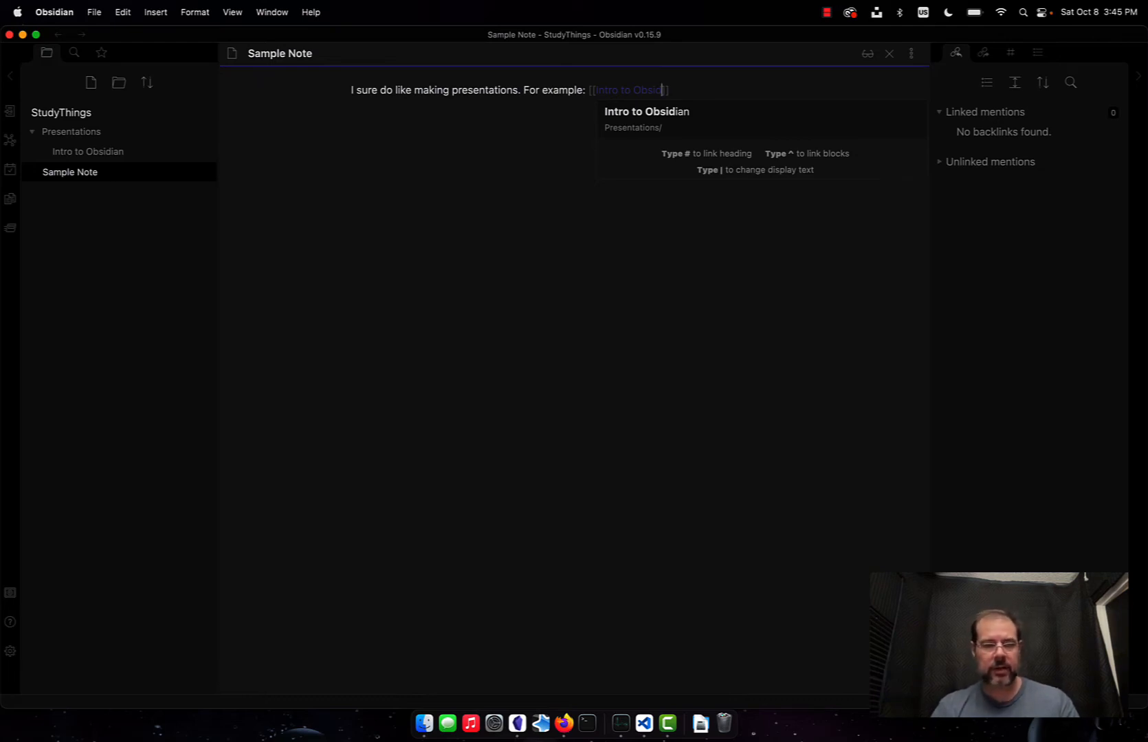
text(ian)
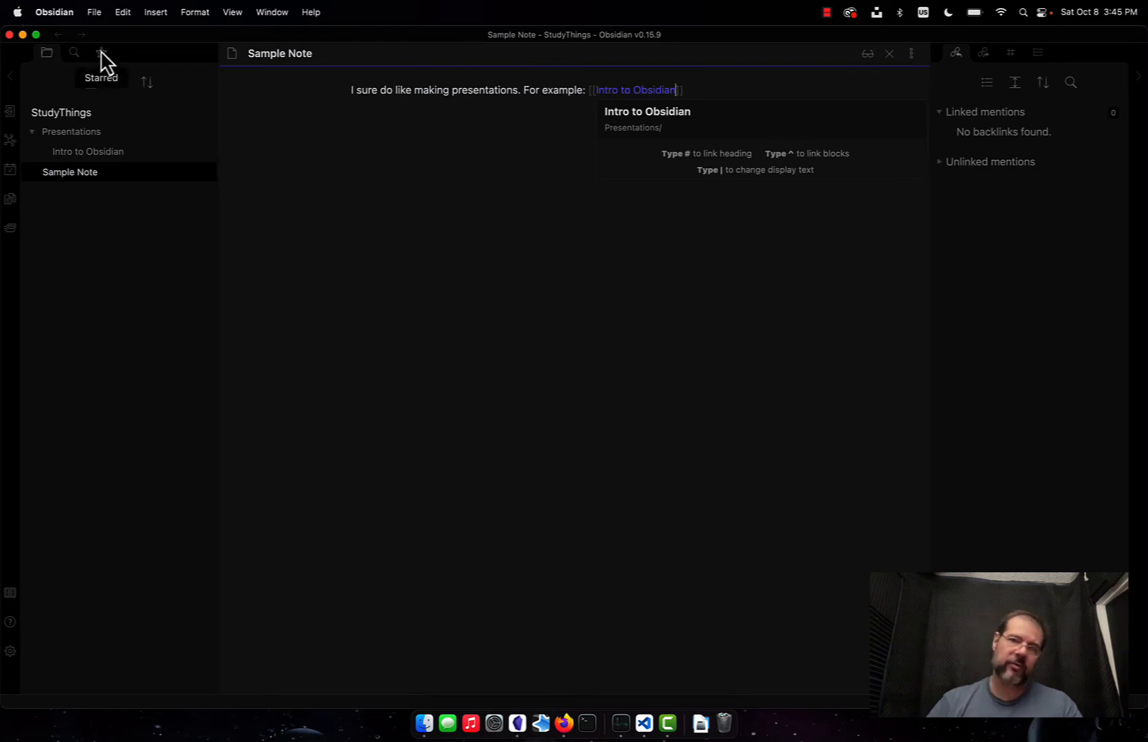
click(501, 89)
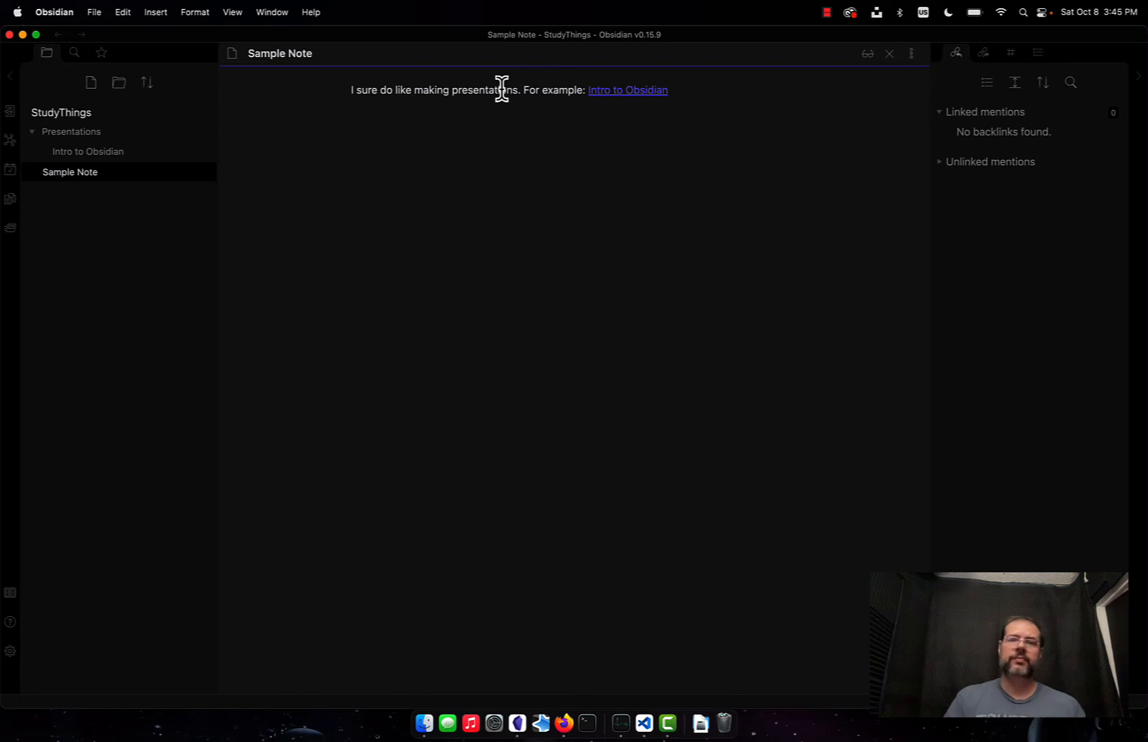
- Navigate between Sample Note and Intro to Obsidian using the in-text link, the linked mention and the outgoing link
click(627, 90)
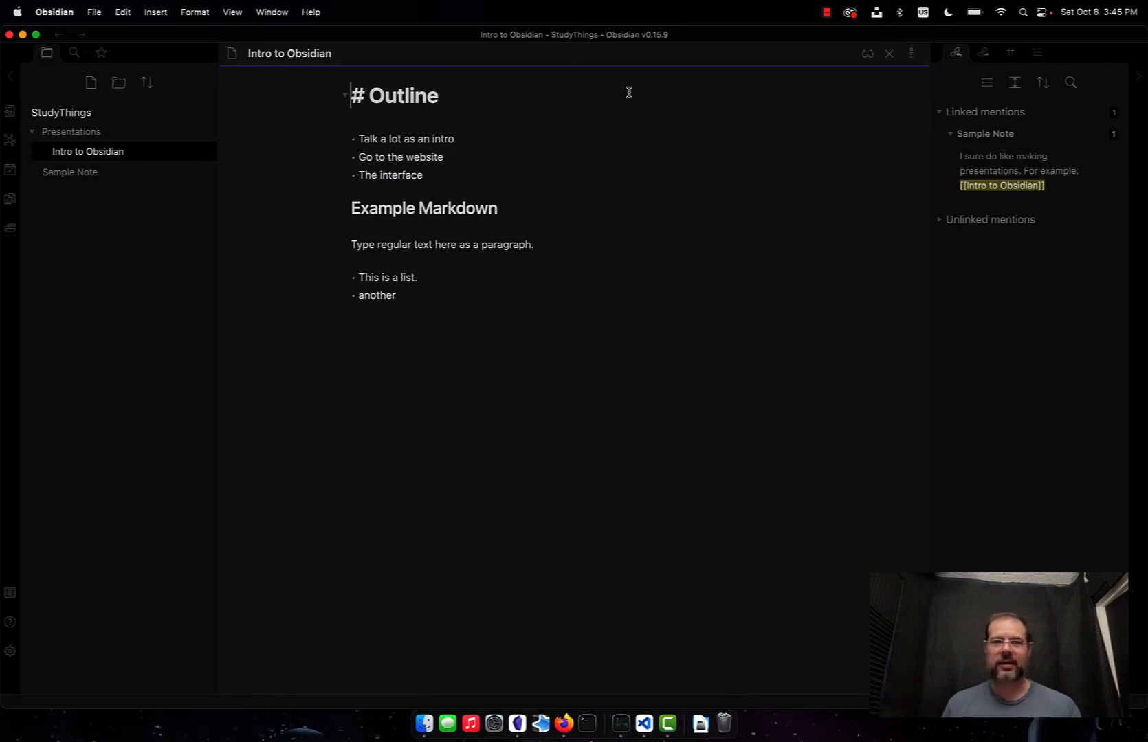
click(86, 184)
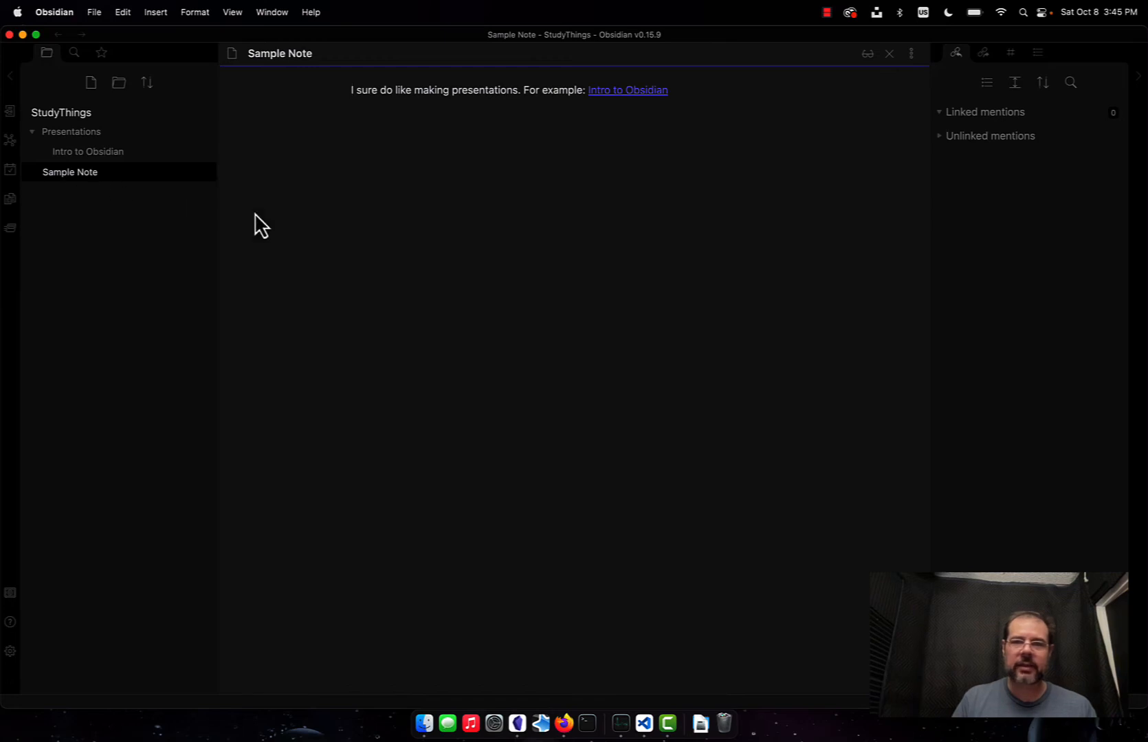
click(620, 91)
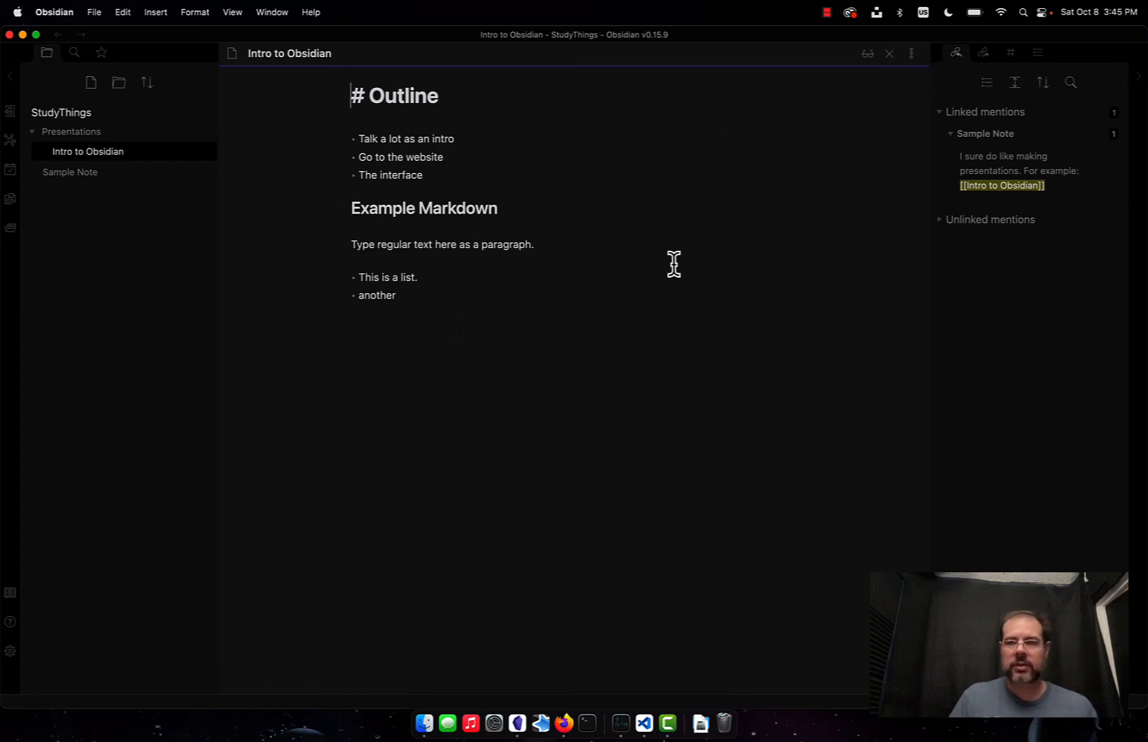
click(997, 180)
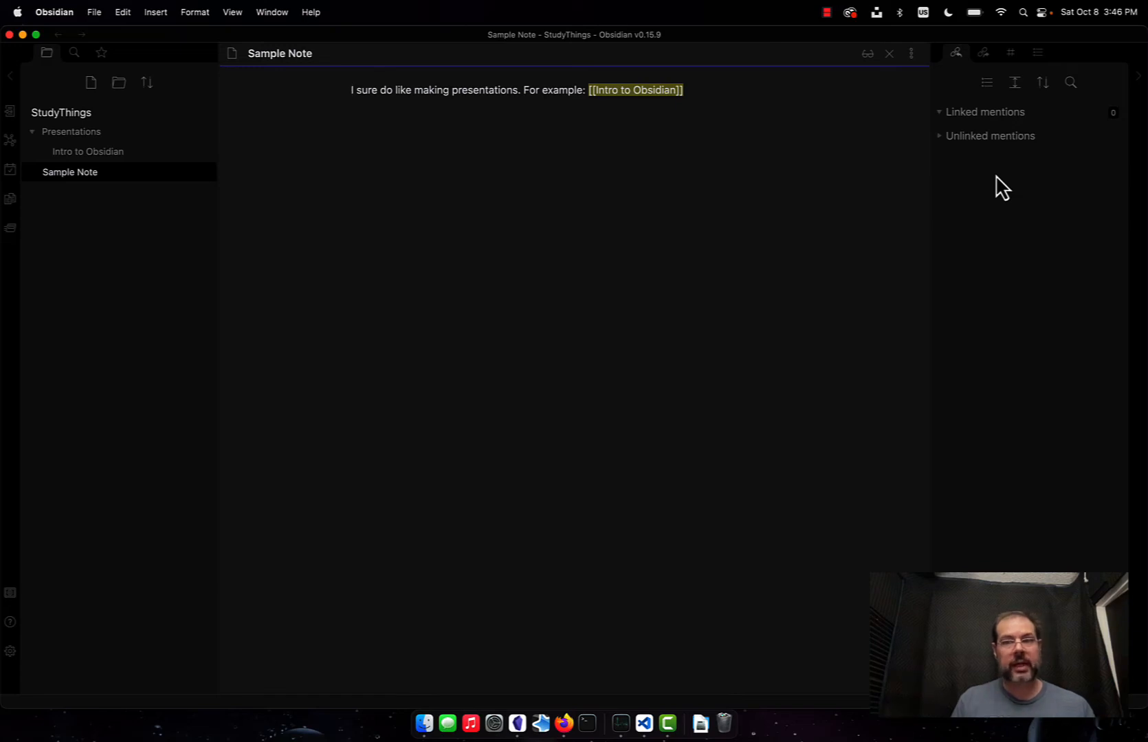
click(450, 174)
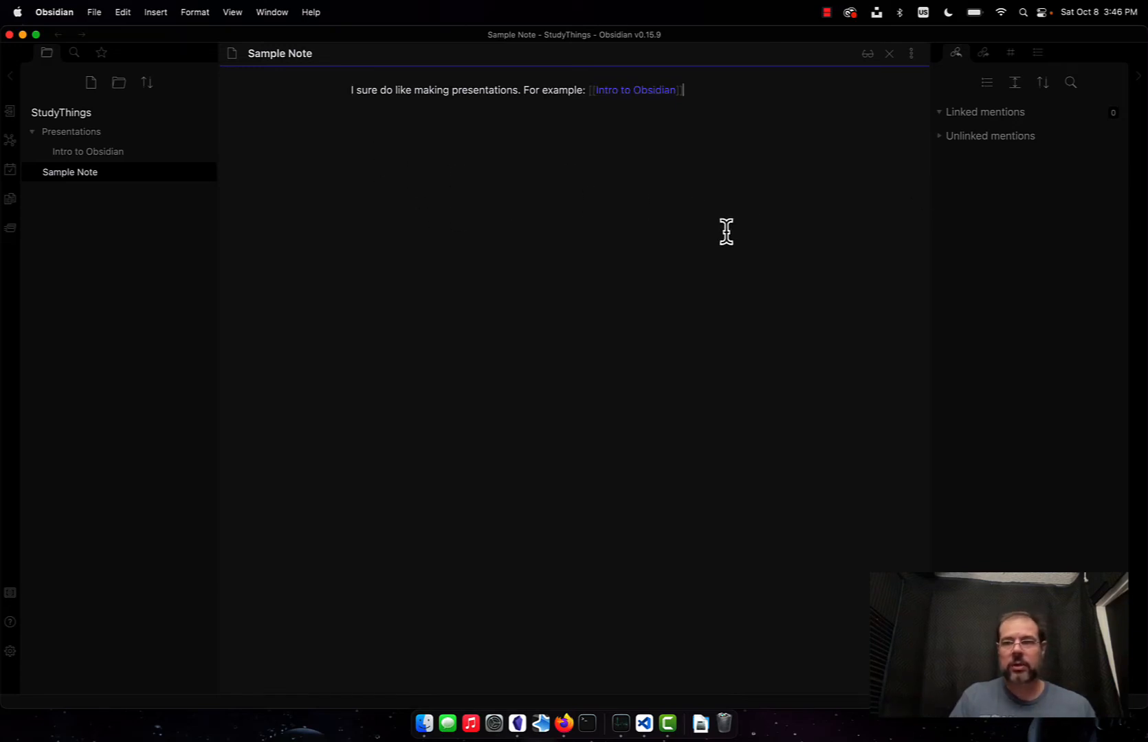
click(984, 55)
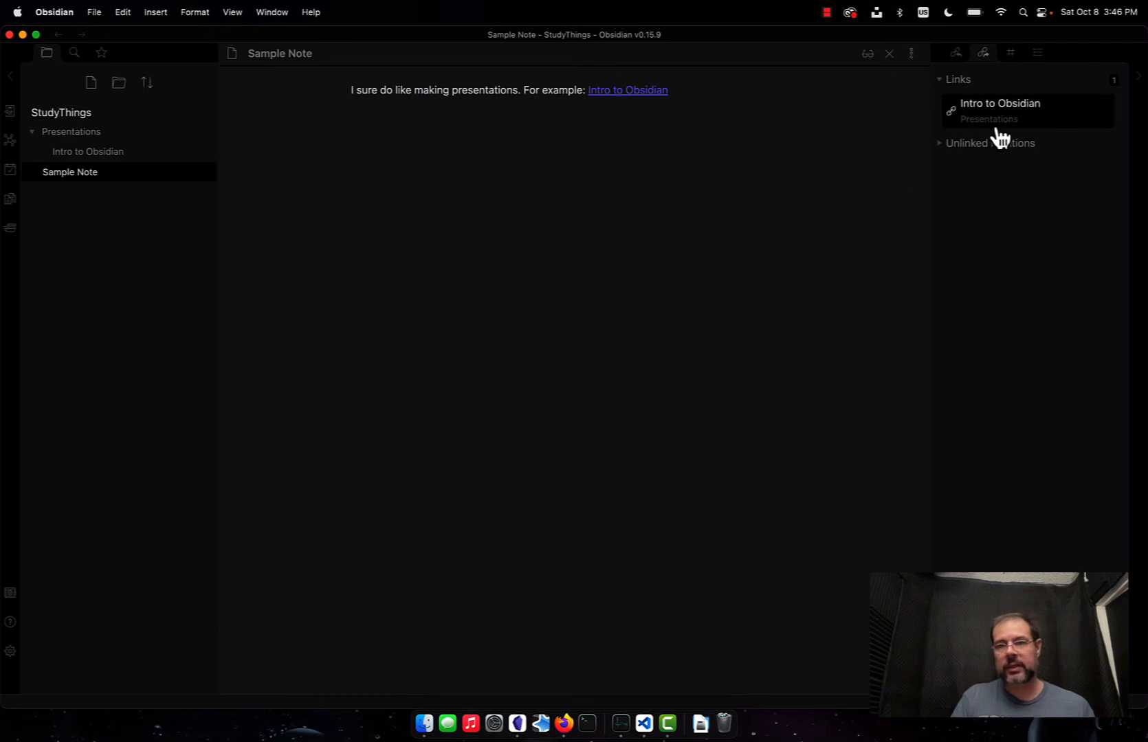
click(1011, 126)
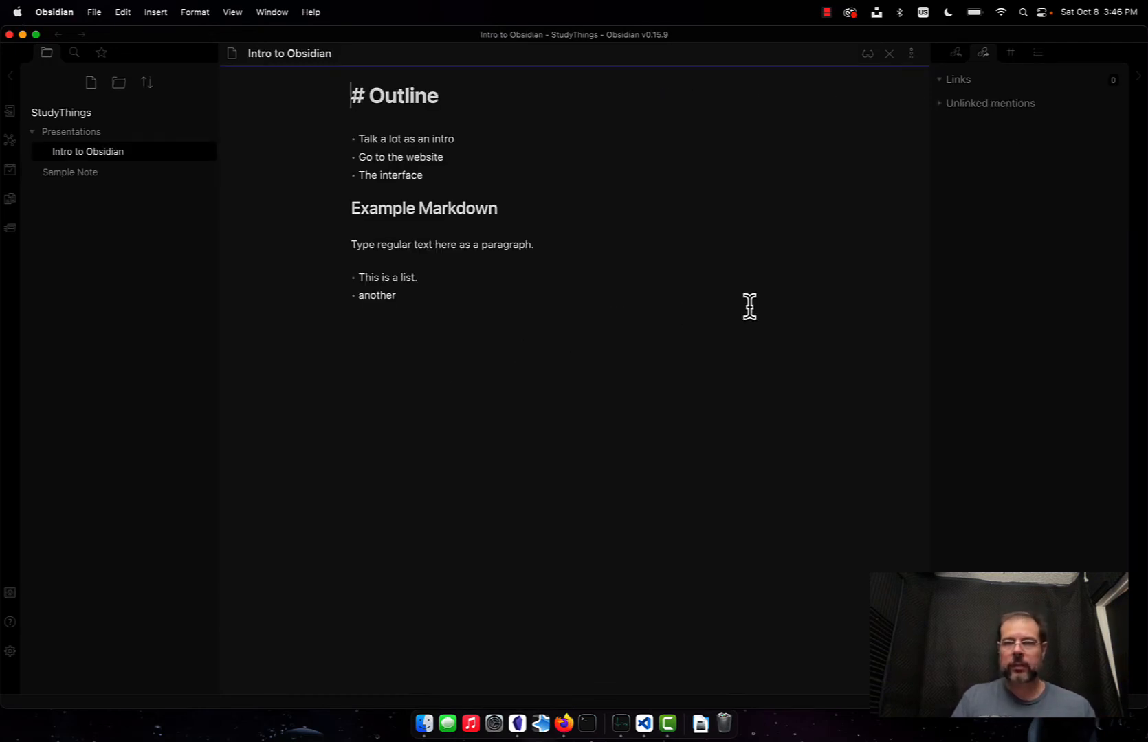
- View the tags and outline for Intro to Obsidian, and reveal the Markdown markers of its "Outline" and "Example Markdown" headings
click(1010, 54)
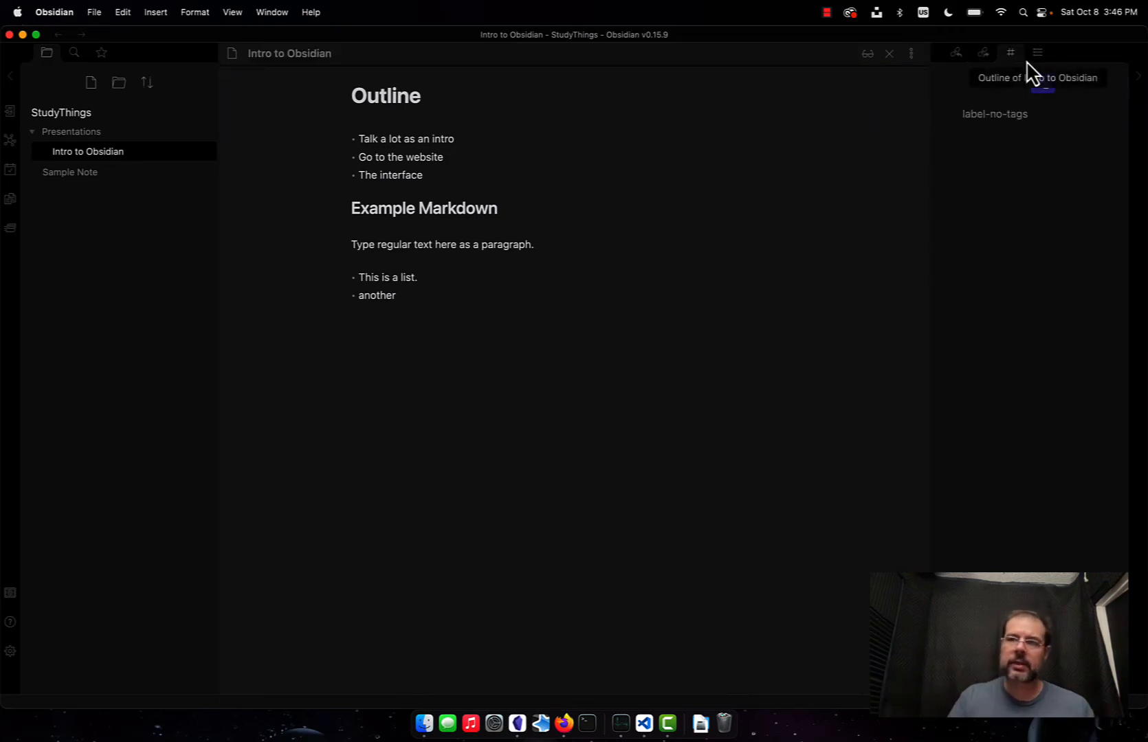
click(1036, 55)
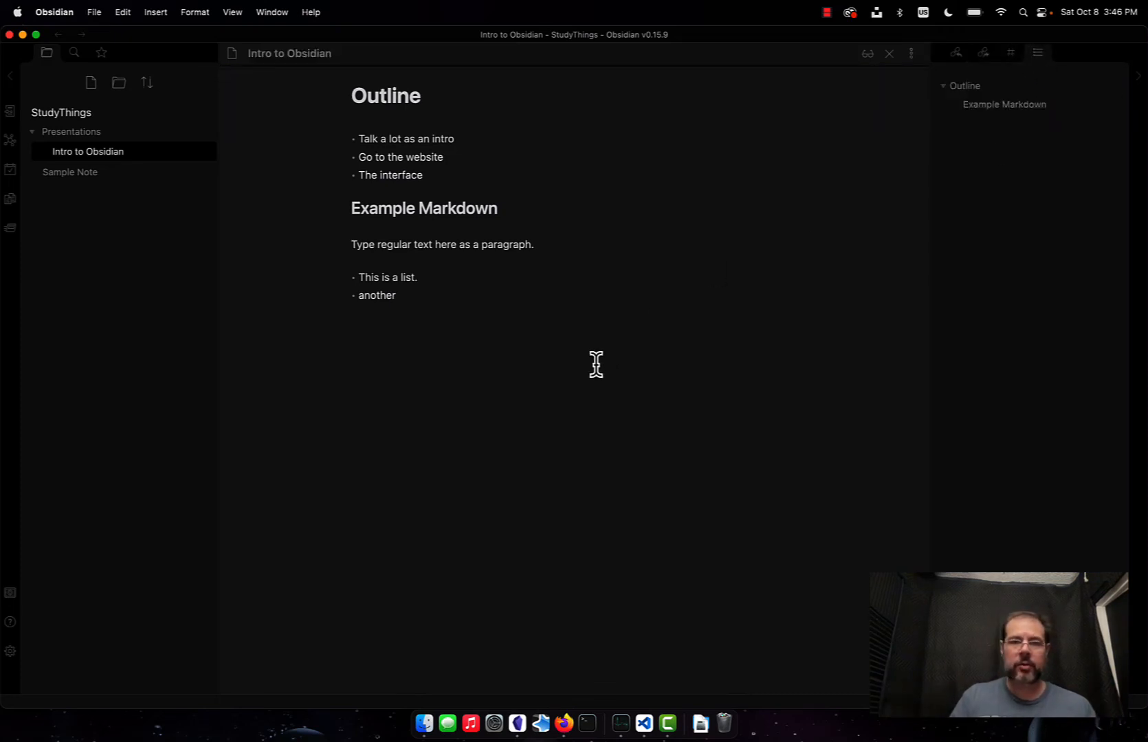
click(484, 299)
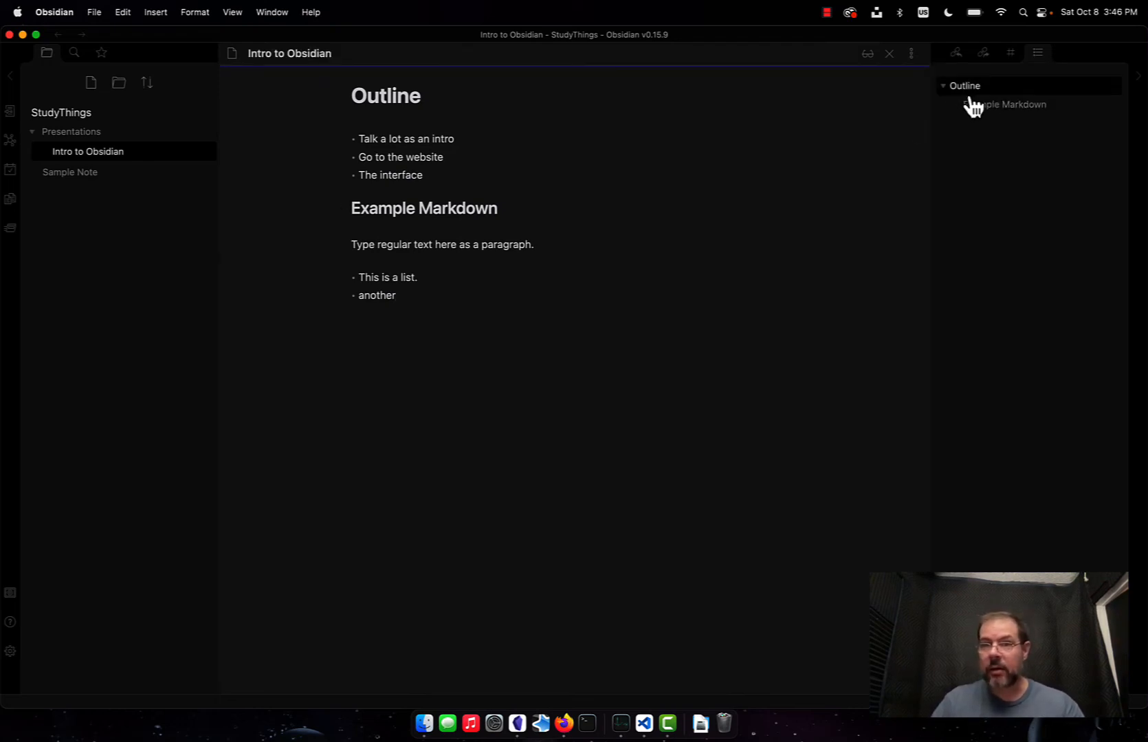
click(357, 96)
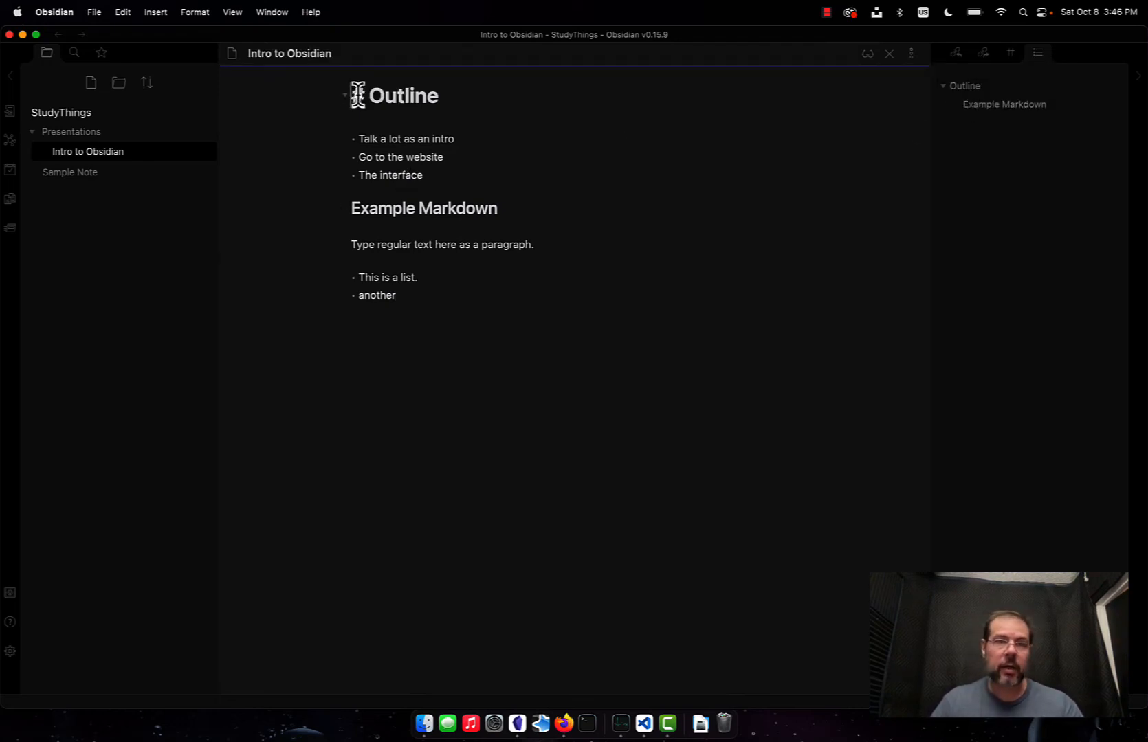
click(363, 206)
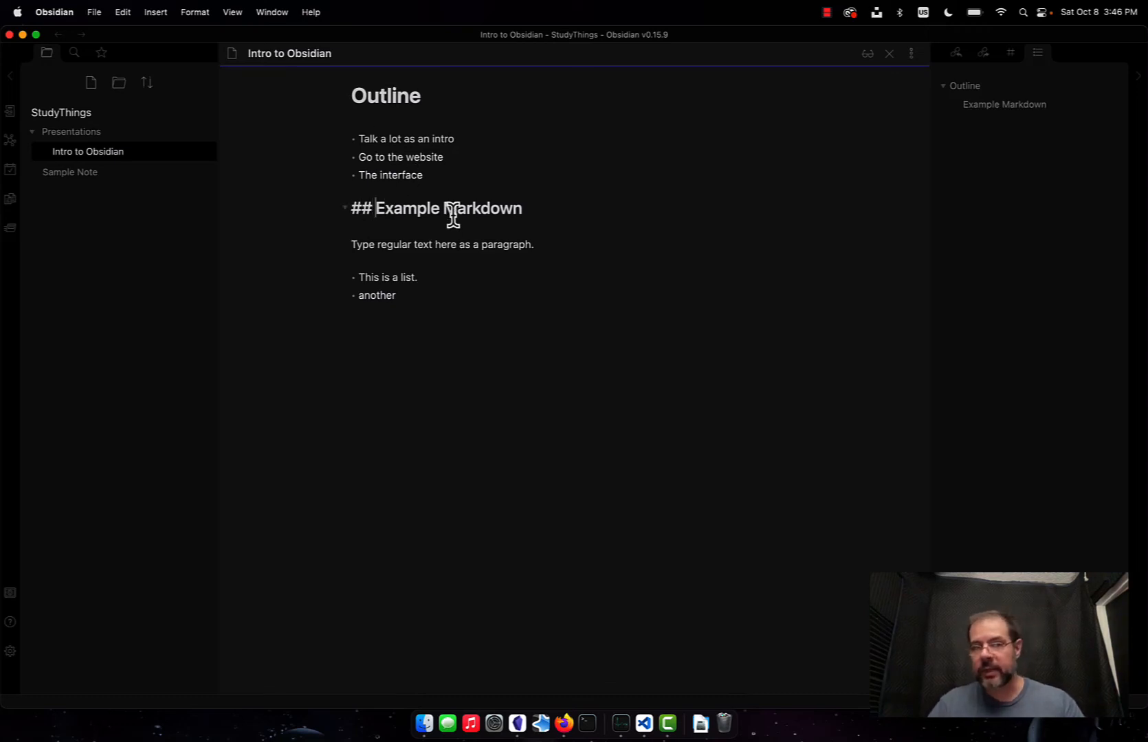
- Add a level-two Markdown heading "Yet Another Heading" below the last list in Intro to Obsidian
click(447, 315)
key(Return)
text(#)
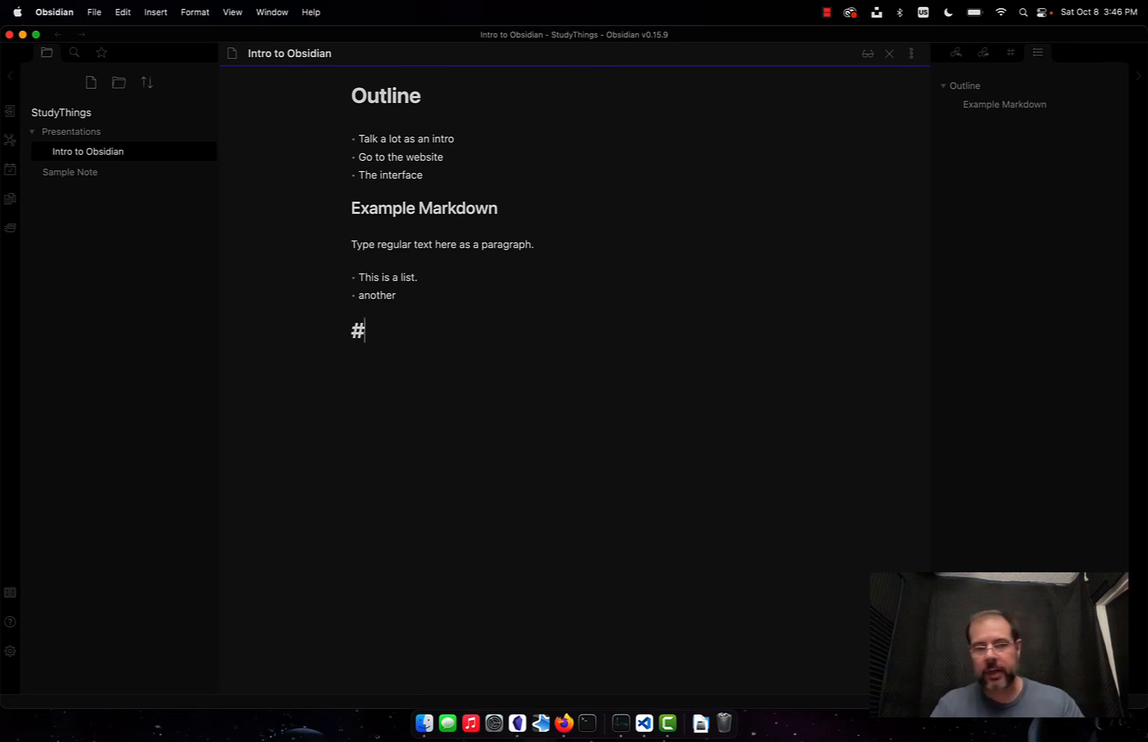
text(# Yet )
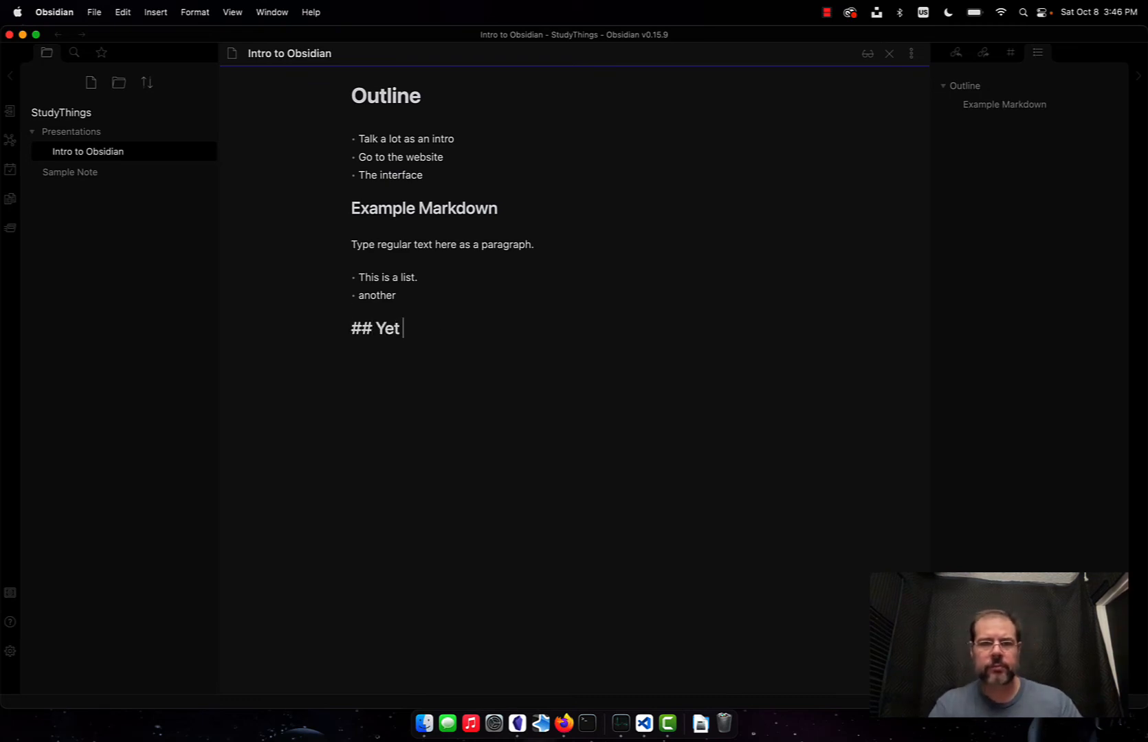
text(Another Heade)
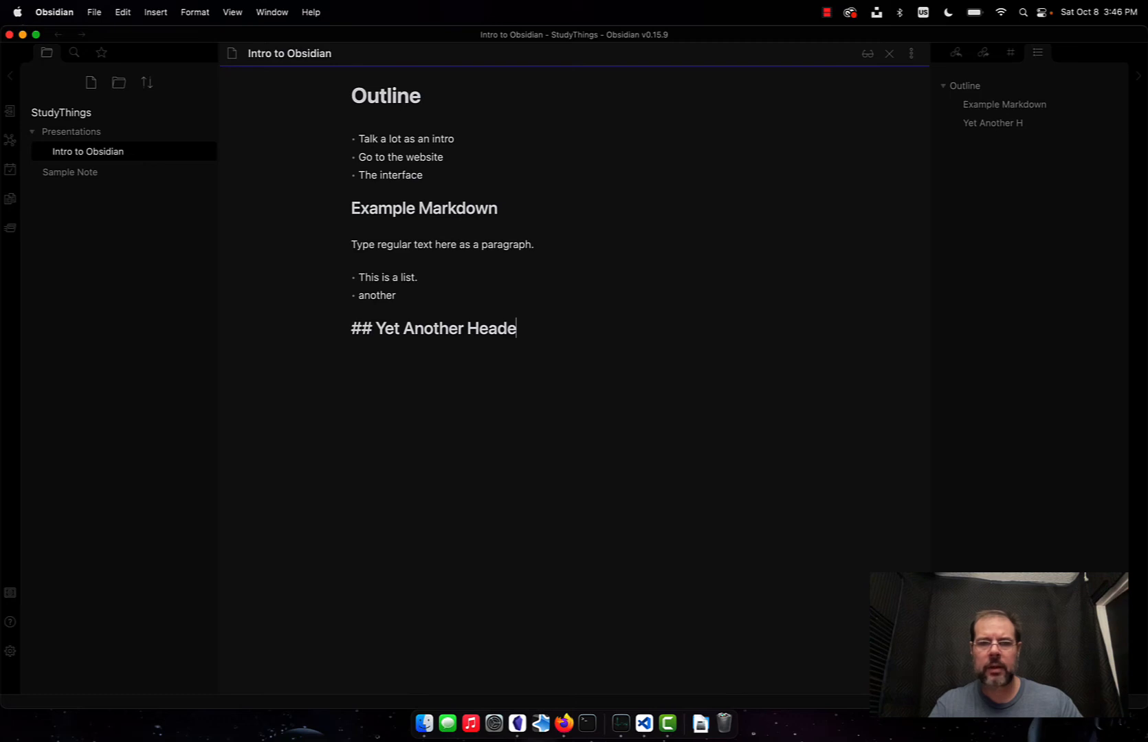
key(BackSpace)
text(ing)
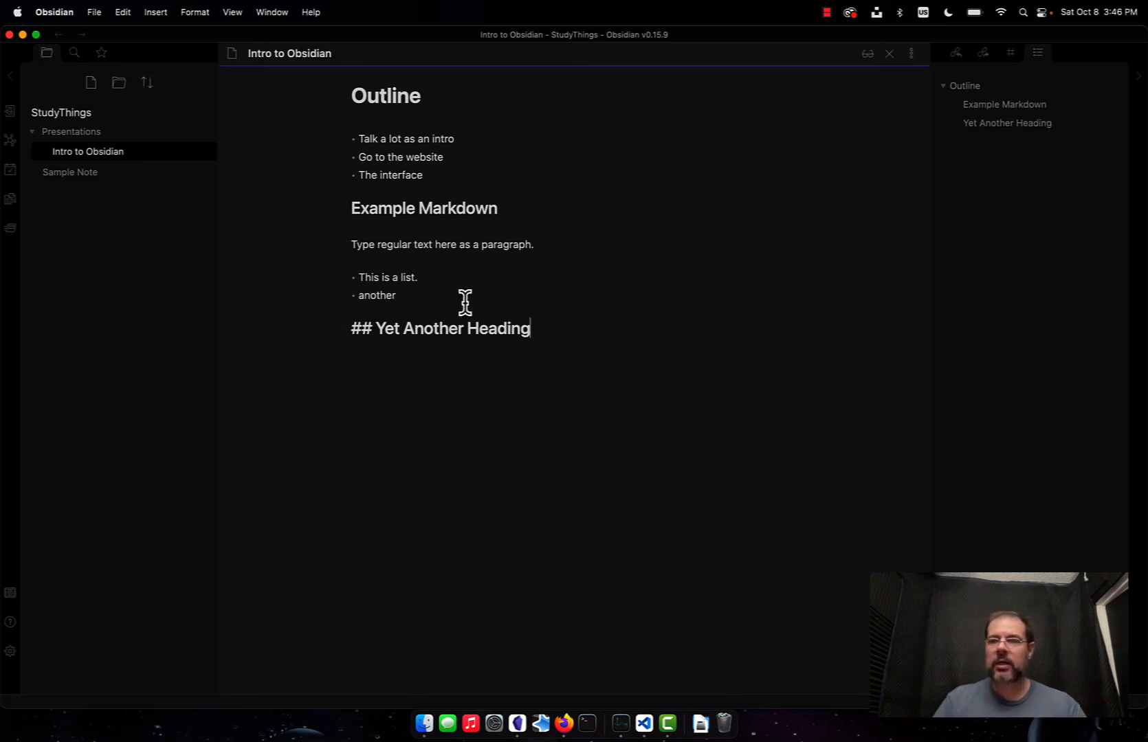
click(465, 301)
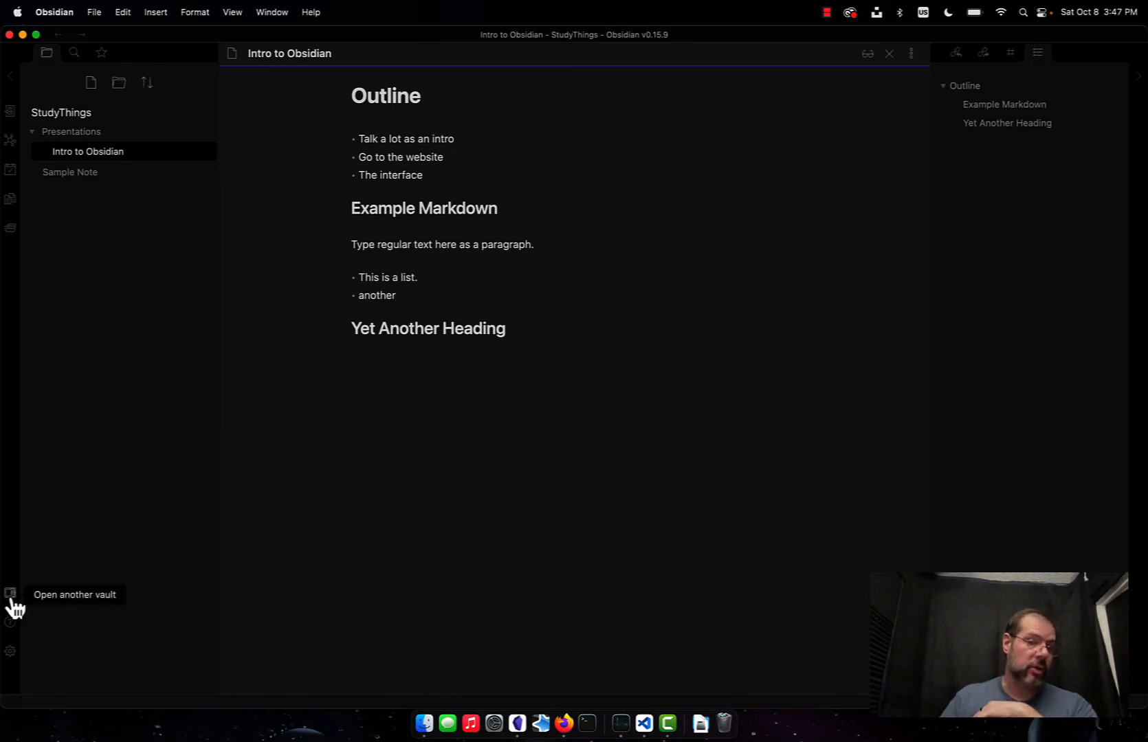
- Open the existing TasksAndThings vault and examine the contents of its Notes and Templates folders, collapsing each again
click(11, 599)
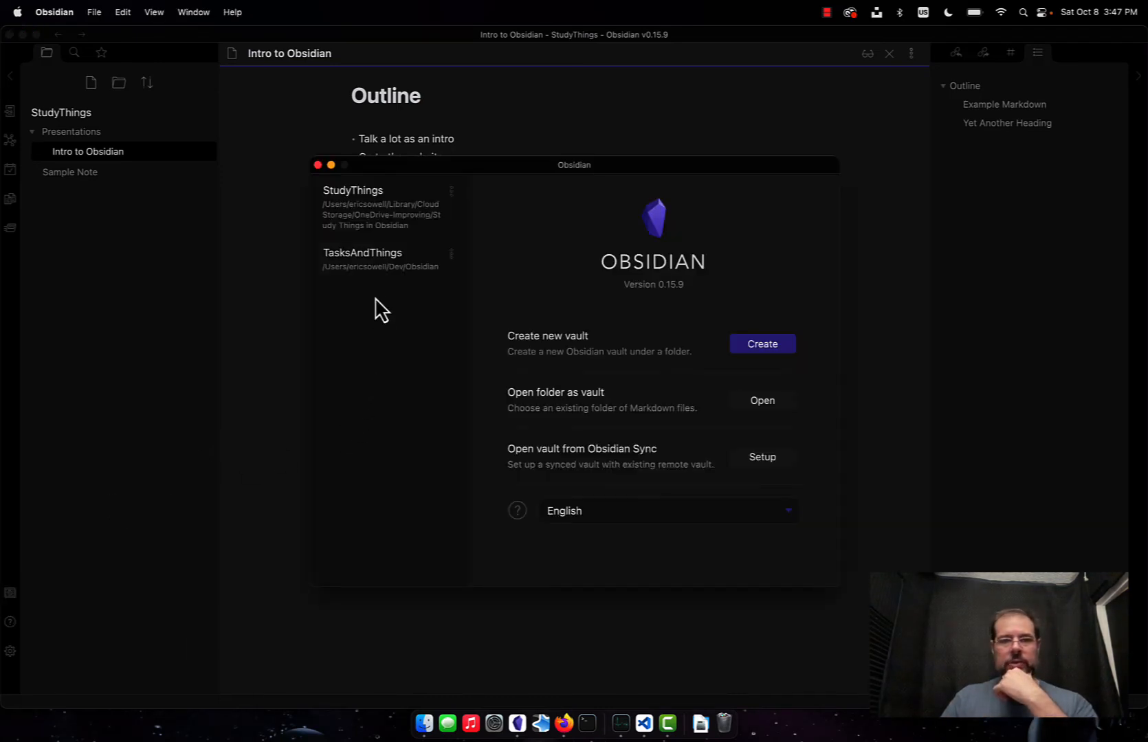
click(377, 263)
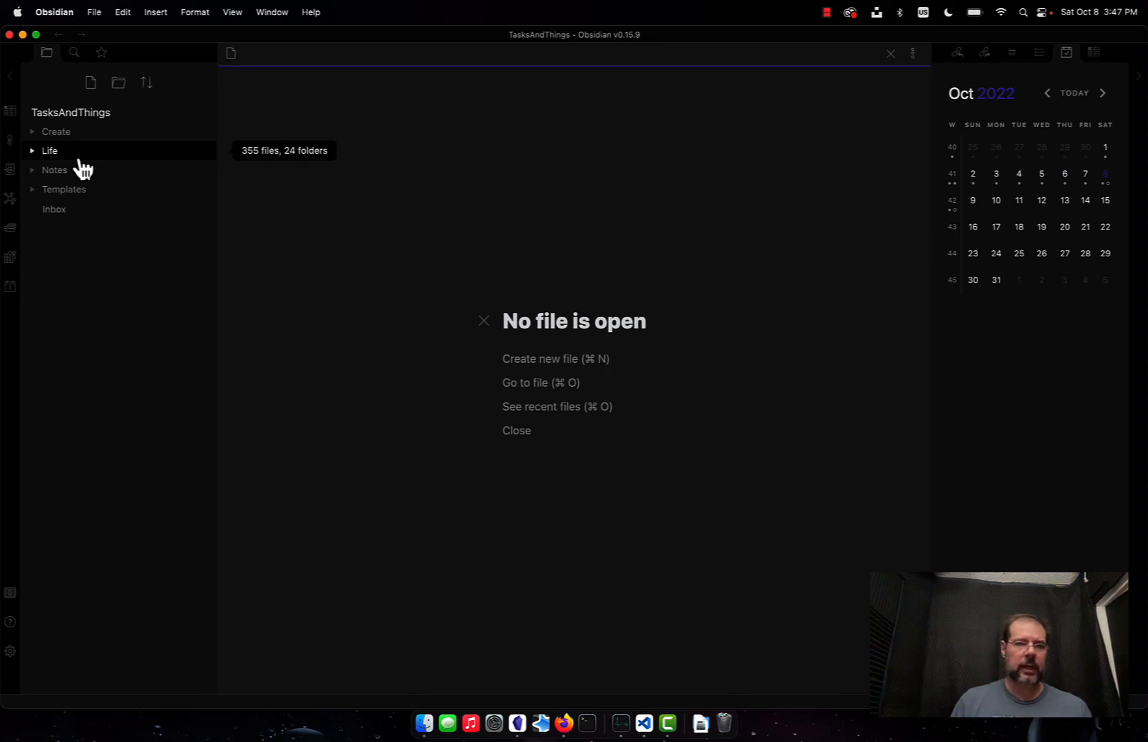
click(32, 175)
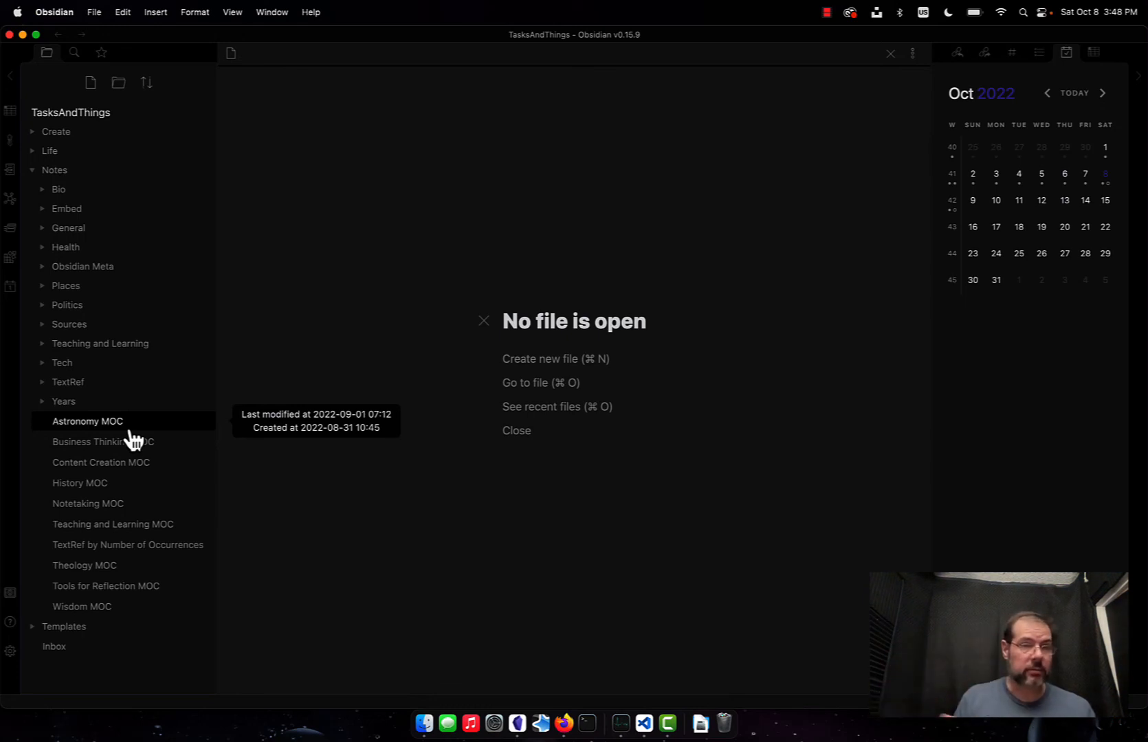
click(33, 173)
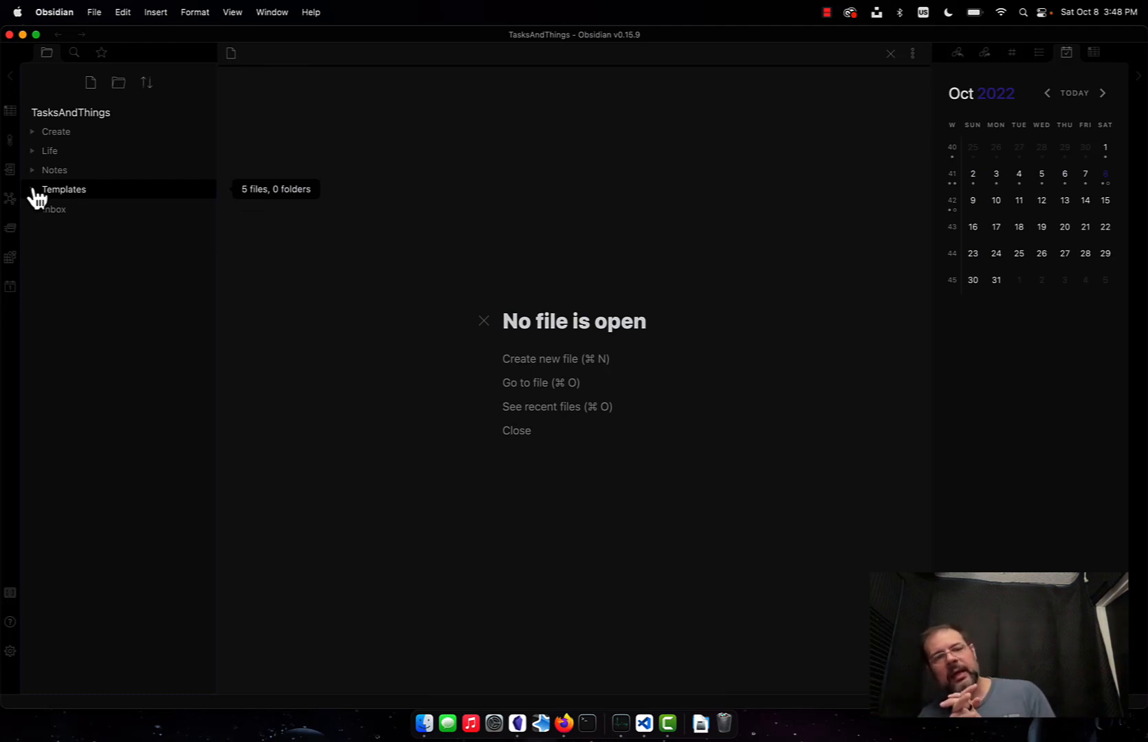
click(35, 192)
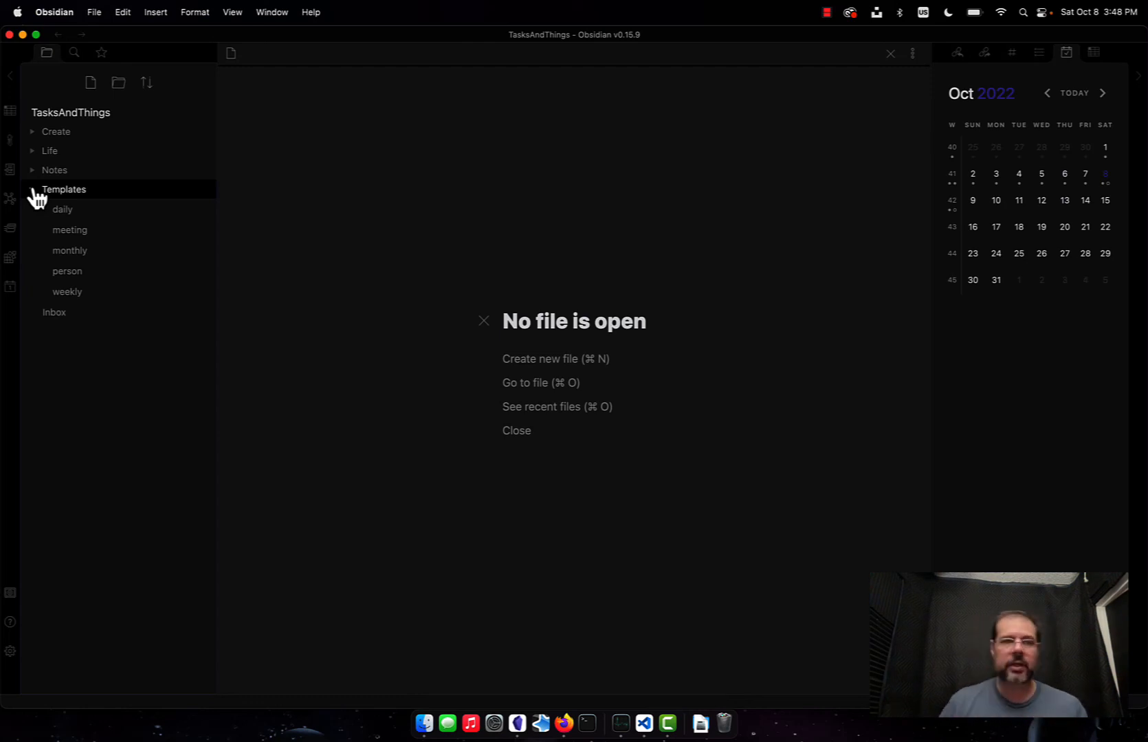
click(33, 192)
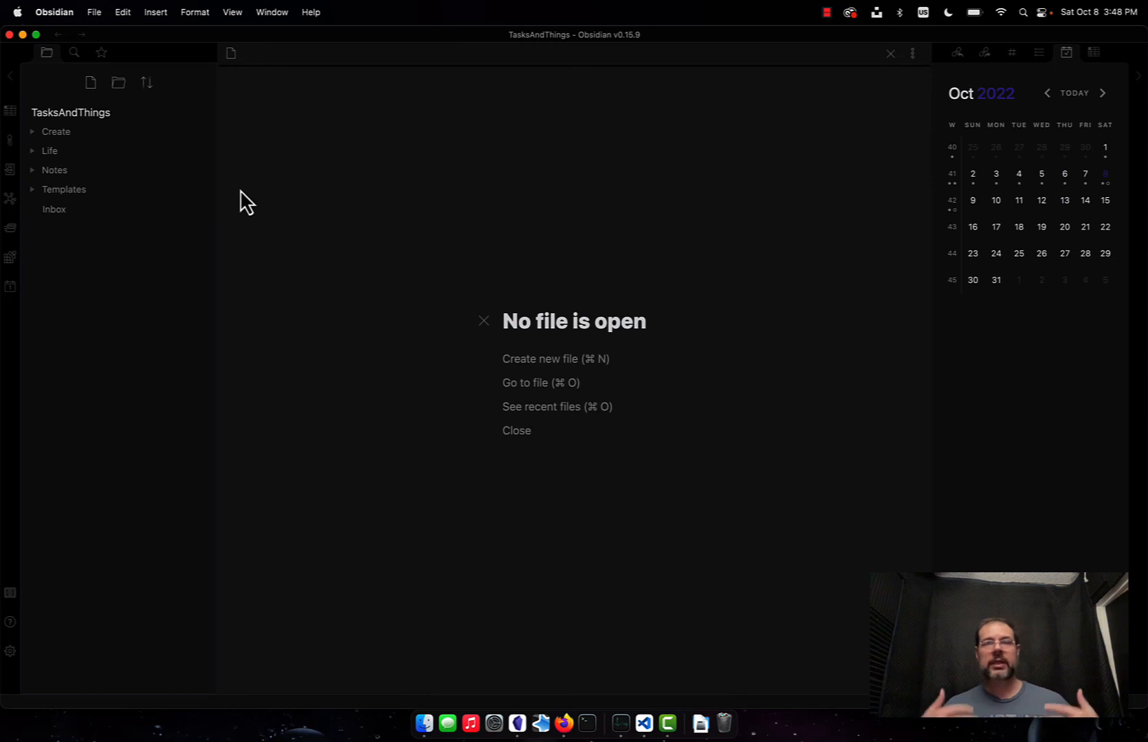